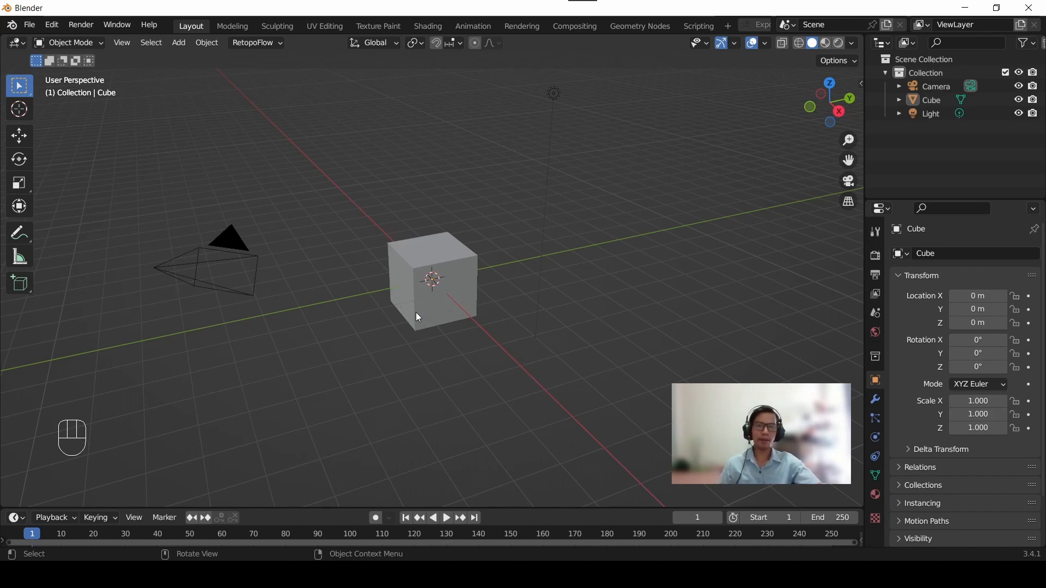
Use the Cursor tool to reposition the 3D cursor around the viewport, ending in empty space to the right of the cube
click(19, 110)
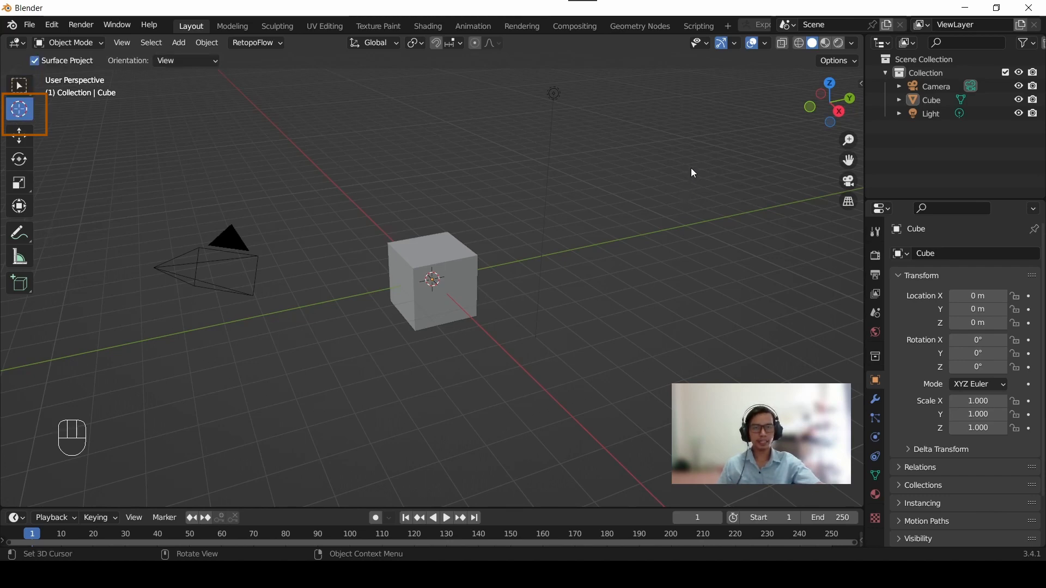
click(678, 157)
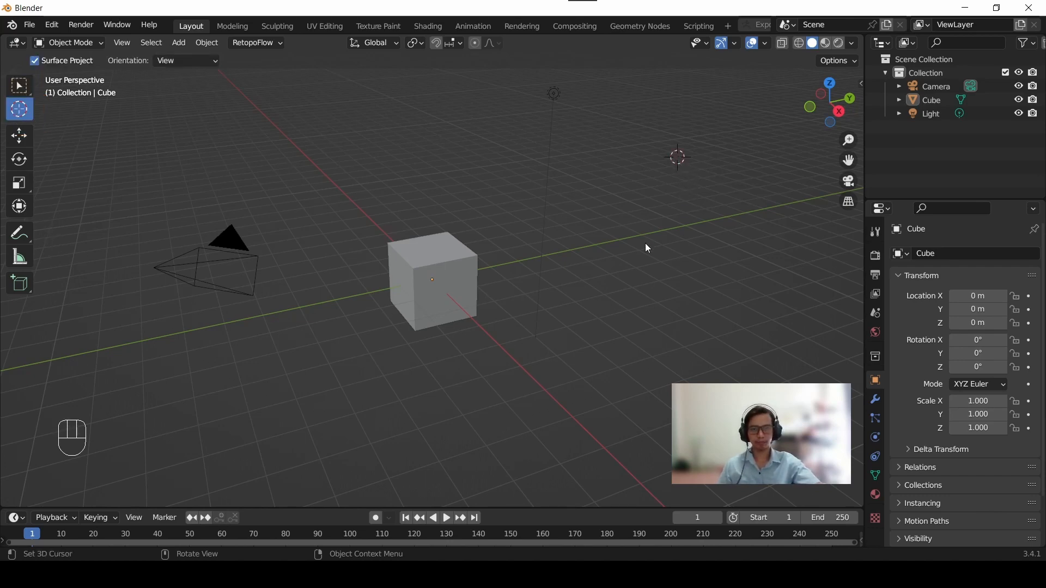
click(269, 360)
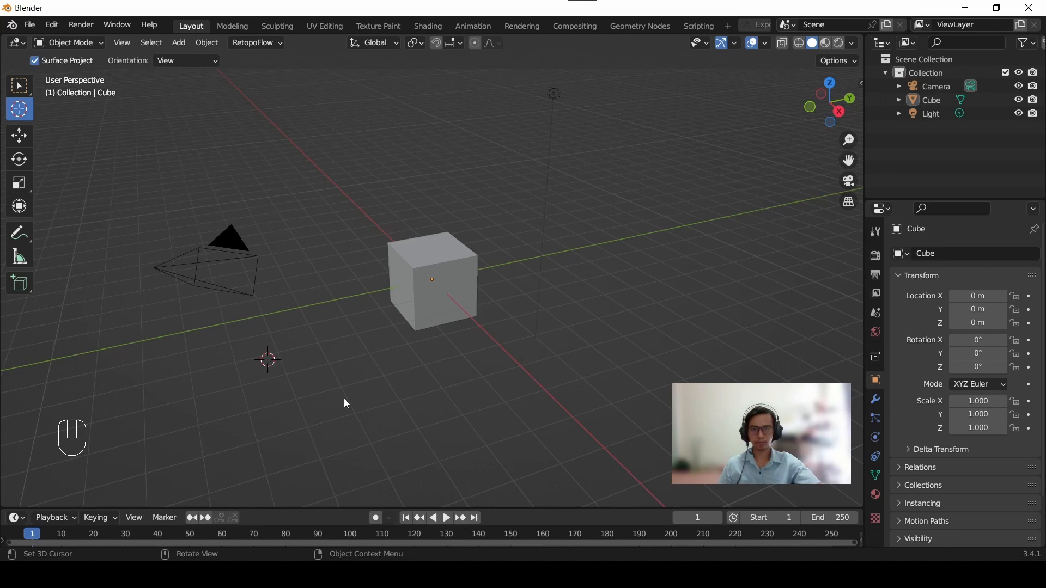
click(702, 301)
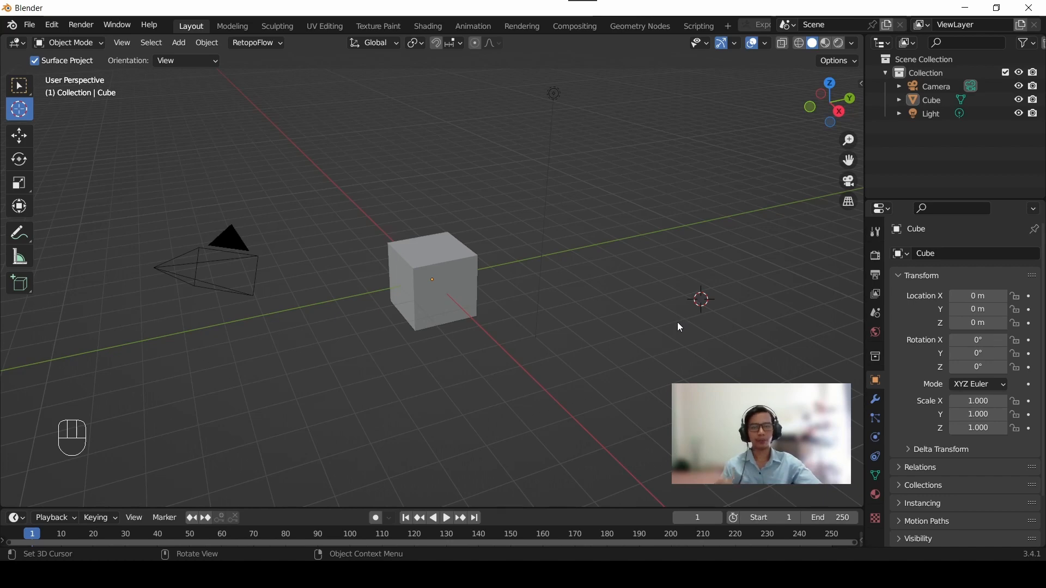
Add a mesh cube at the 3D cursor to the right of the original cube
key(shift)
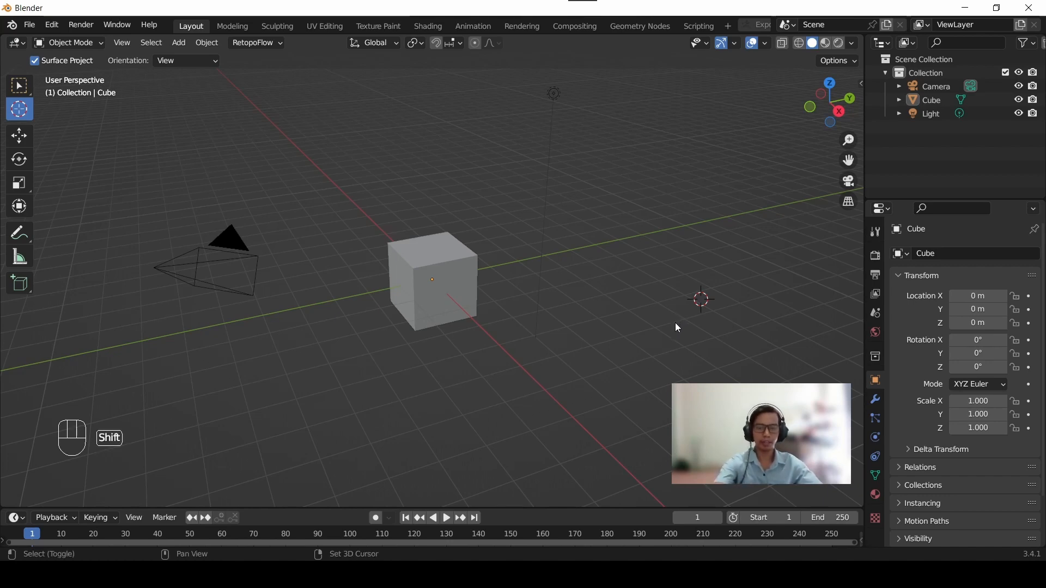
key(shift+a)
mouse_move(645, 286)
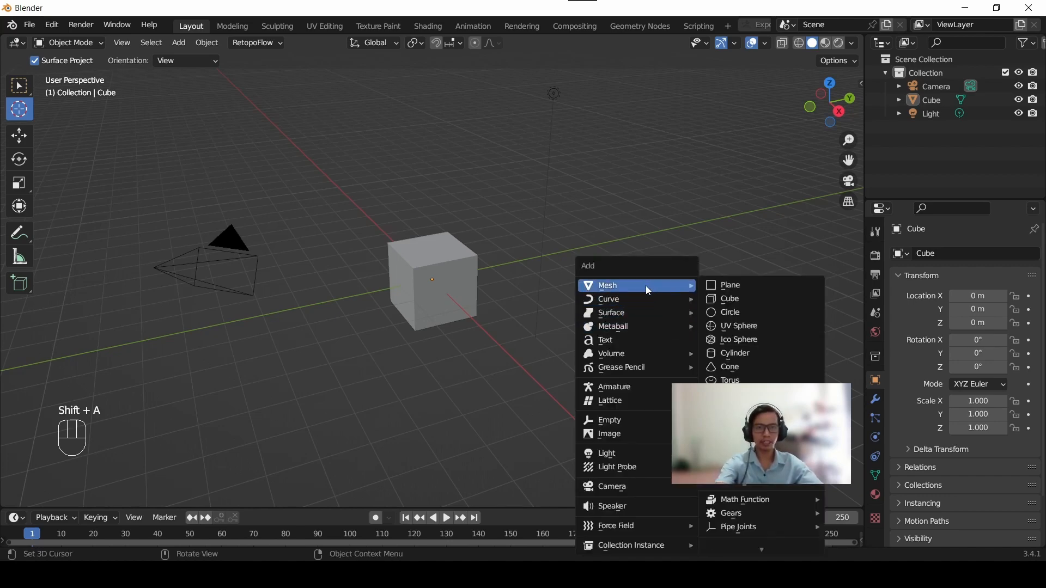
click(731, 301)
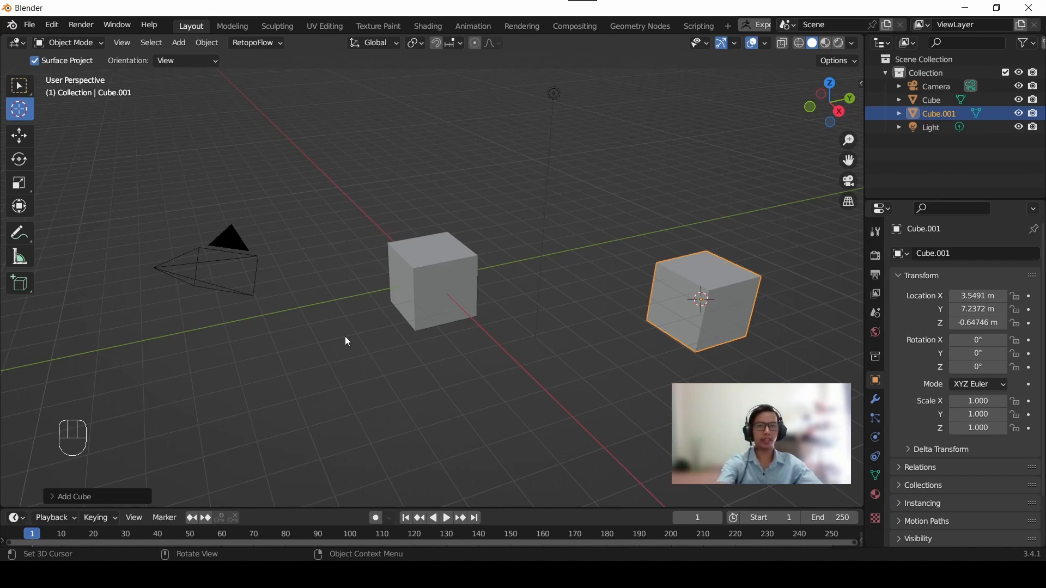
Reposition the 3D cursor to several empty spots without adding objects, ending just above and behind the new cube
key(shift)
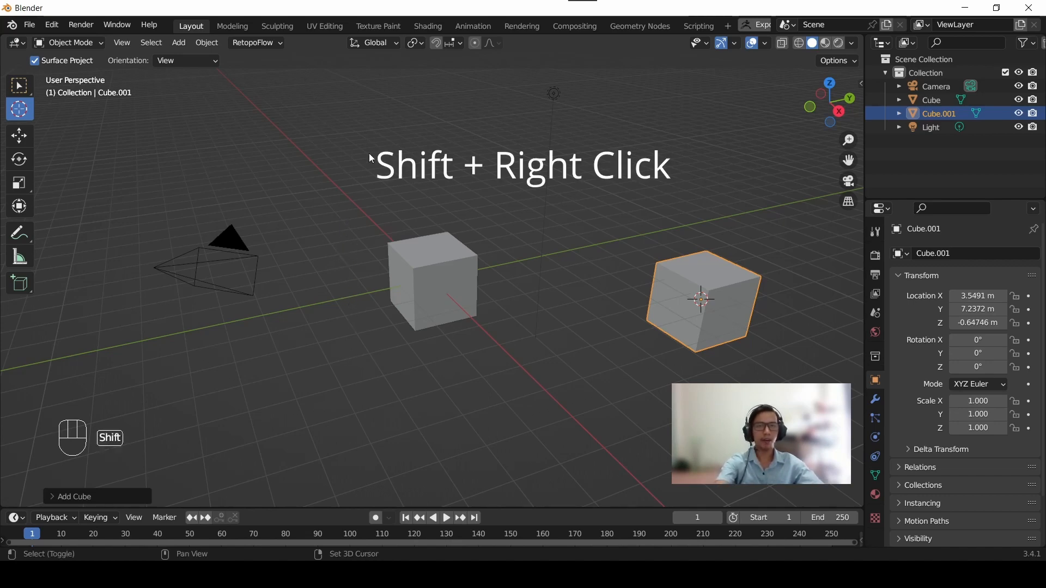
shift+right_click(388, 135)
shift+right_click(688, 172)
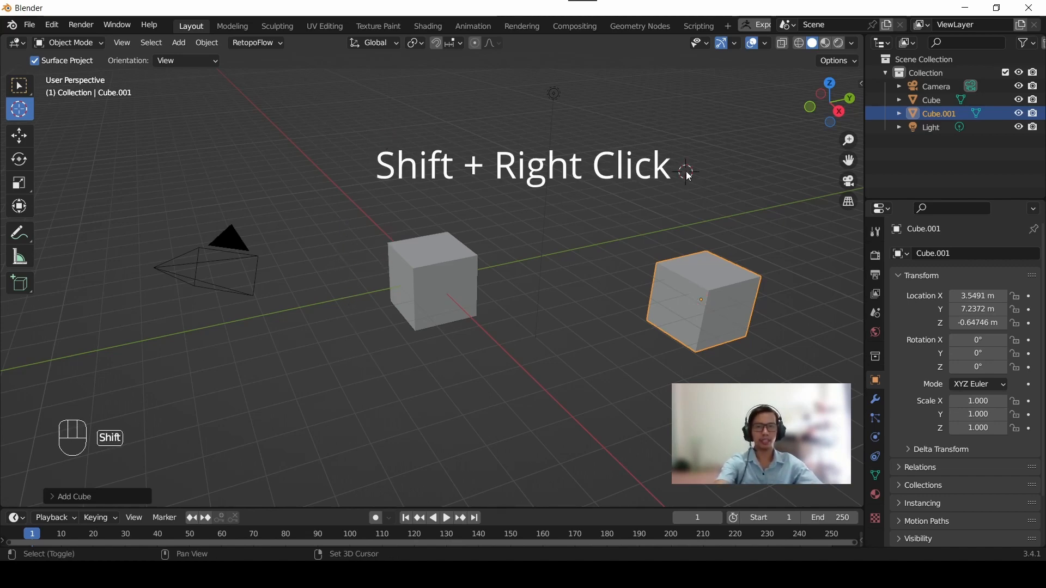
shift+right_click(279, 381)
shift+right_click(570, 453)
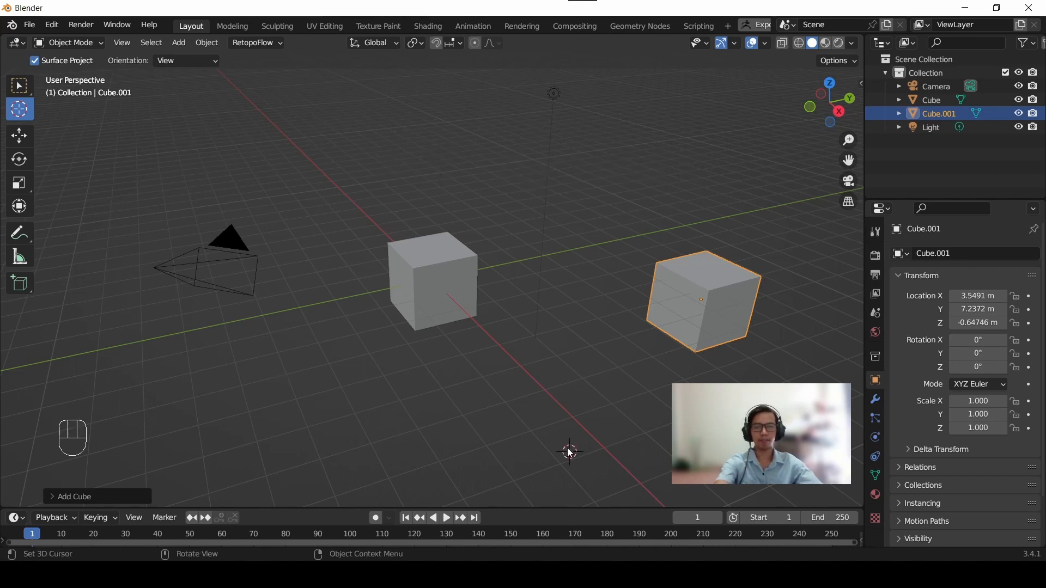
shift+right_click(624, 231)
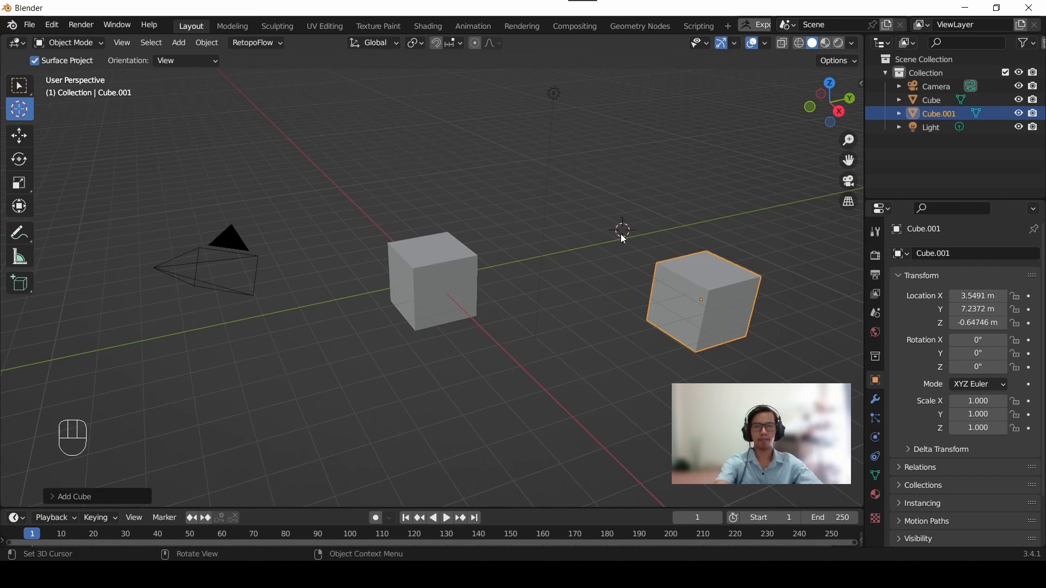
Add a third mesh cube at the 3D cursor, behind the second cube
key(shift+a)
mouse_move(626, 236)
click(676, 249)
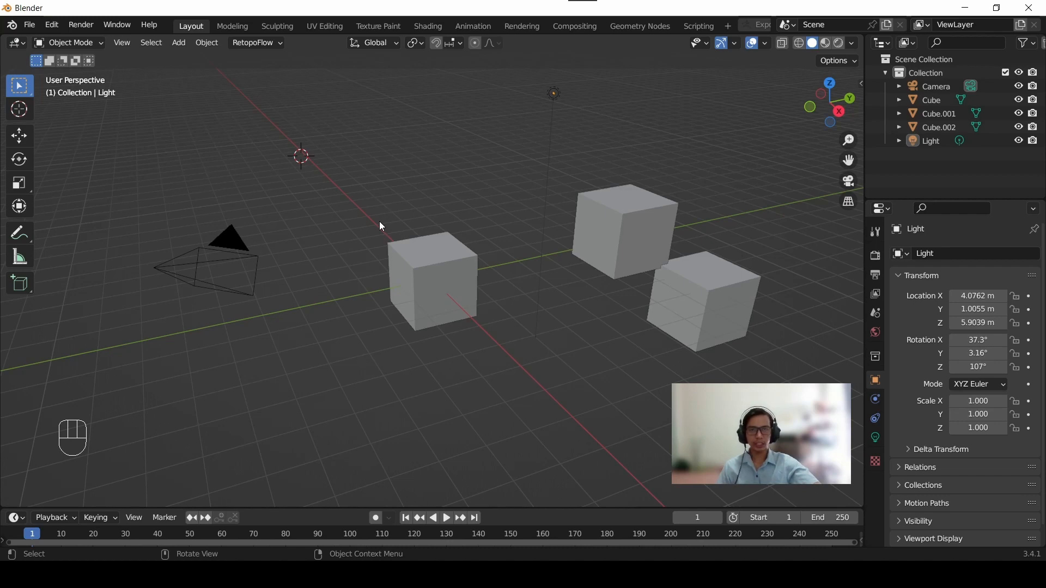
Snap the 3D cursor to the world origin
click(207, 42)
mouse_move(238, 129)
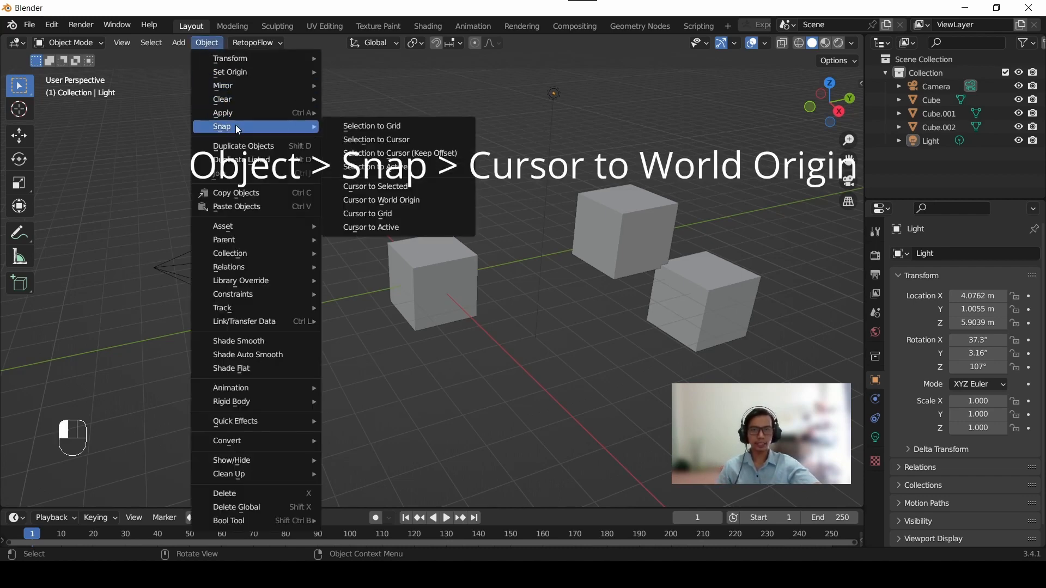
click(404, 205)
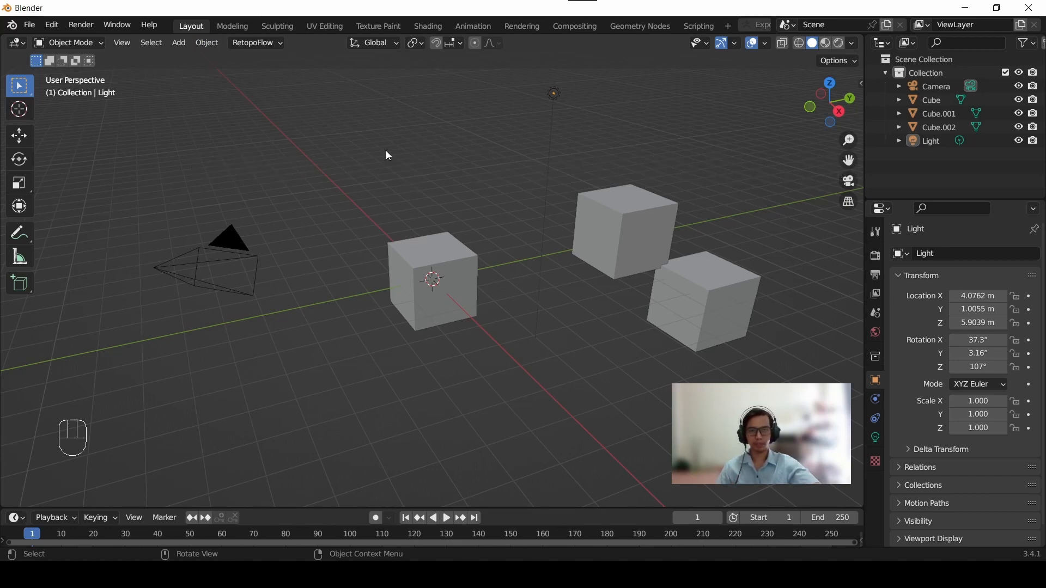
Place the 3D cursor in empty space behind the original cube and snap it back to the world origin
shift+right_click(341, 129)
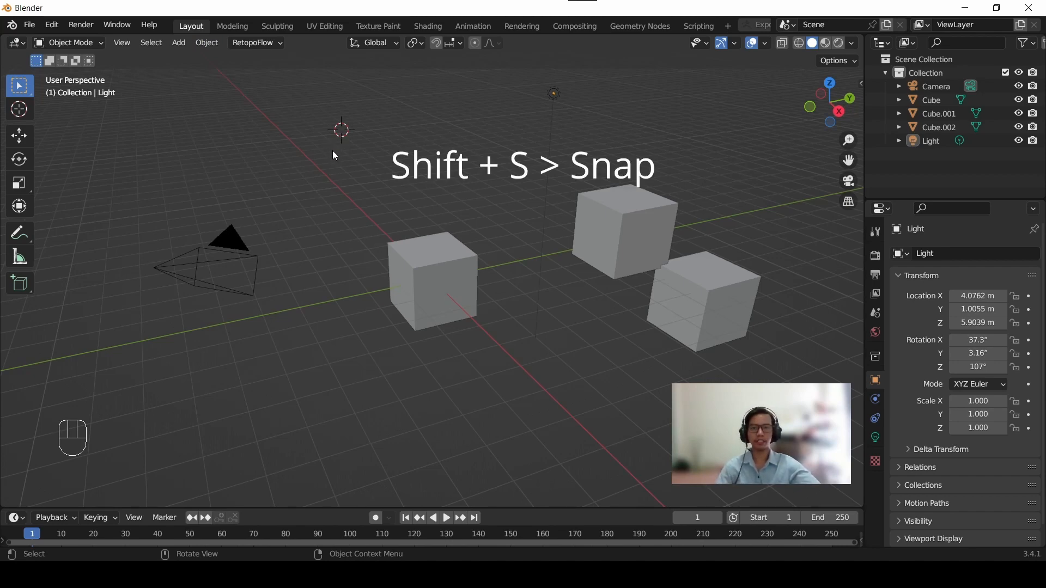
key(shift+s)
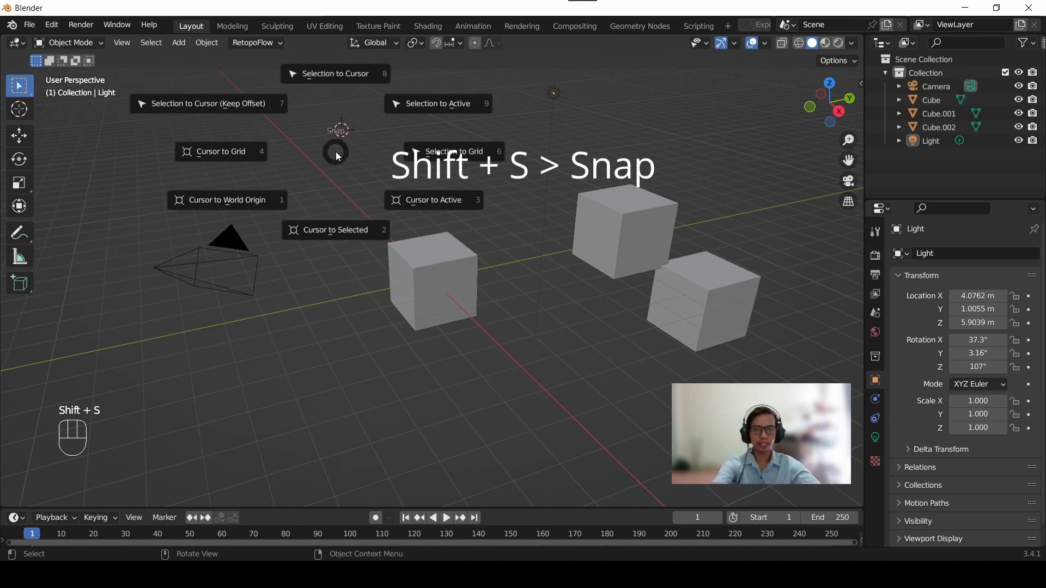
click(274, 204)
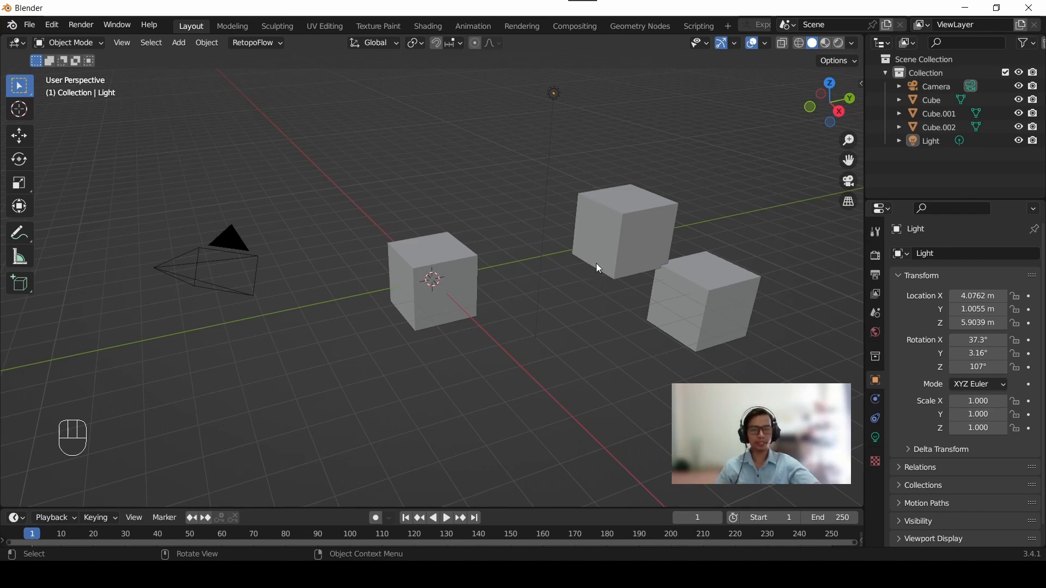
Select Cube.002, snap the 3D cursor to it with Cursor to Selected, and clear the selection
click(617, 247)
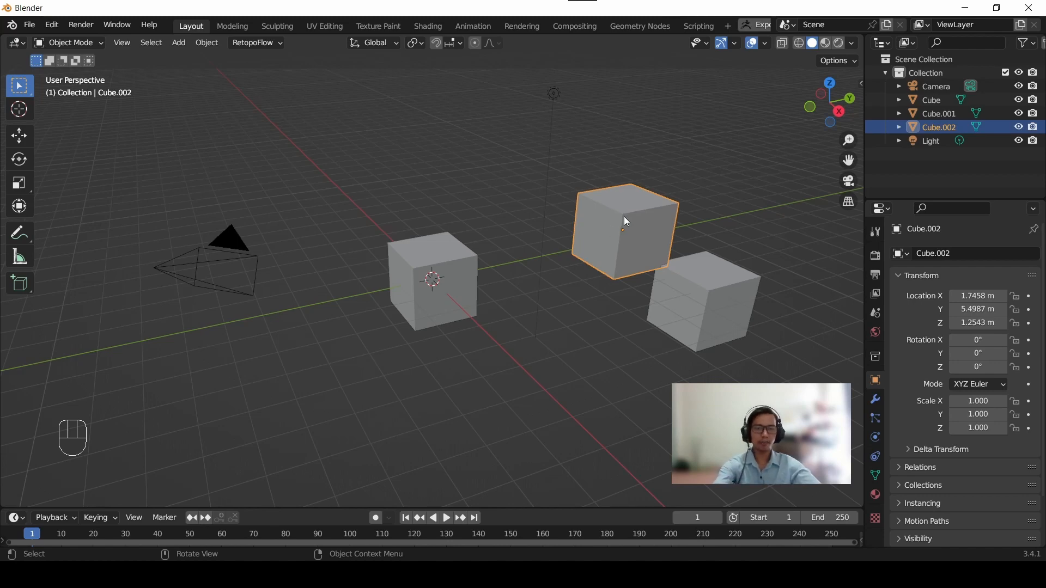
key(shift)
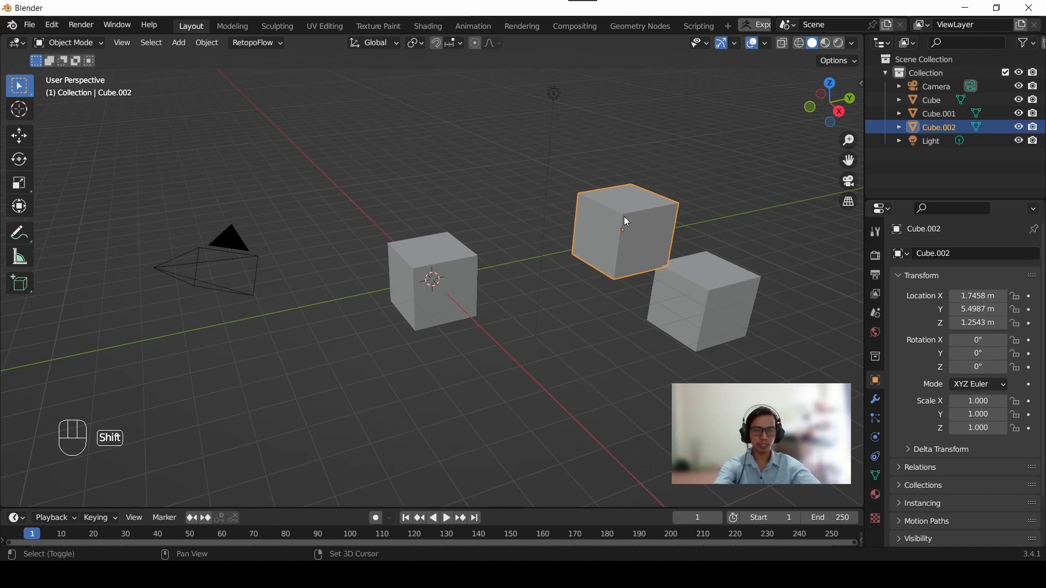
key(shift+s)
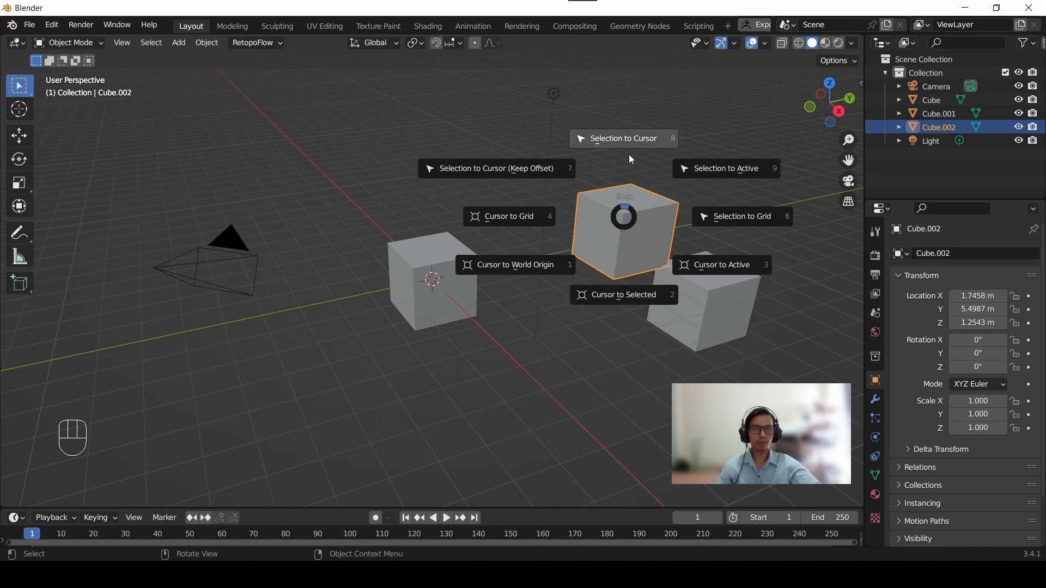
click(632, 275)
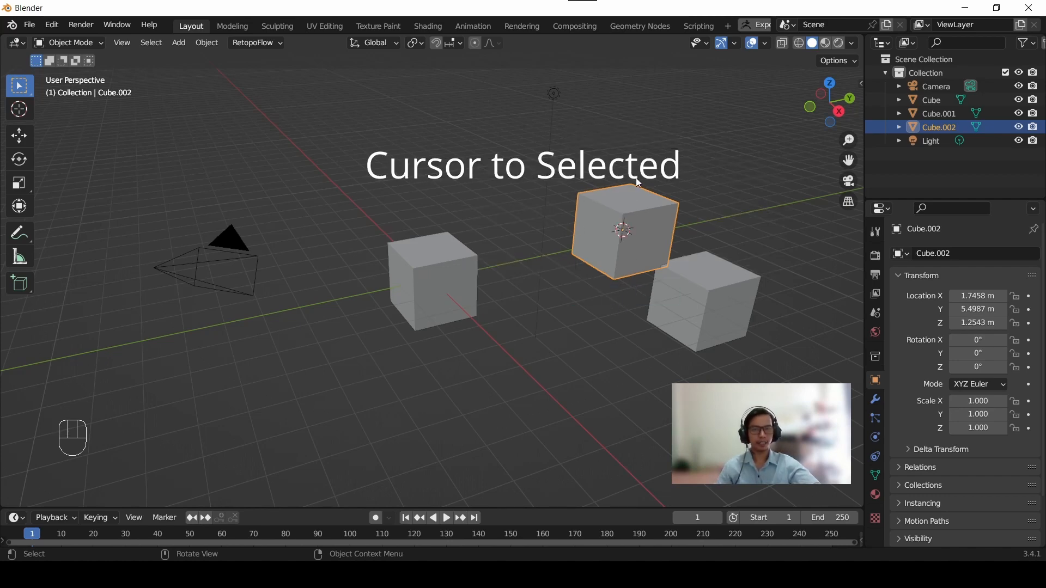
click(688, 146)
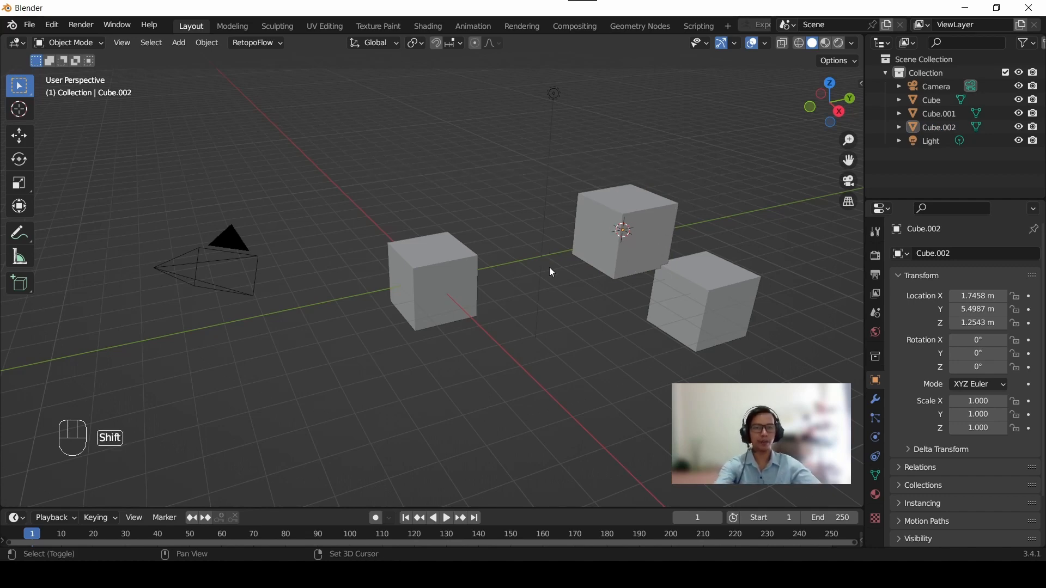
Add a UV sphere at the 3D cursor inside Cube.002, preview a larger scale without applying it, and deselect the sphere
key(shift+a)
mouse_move(551, 274)
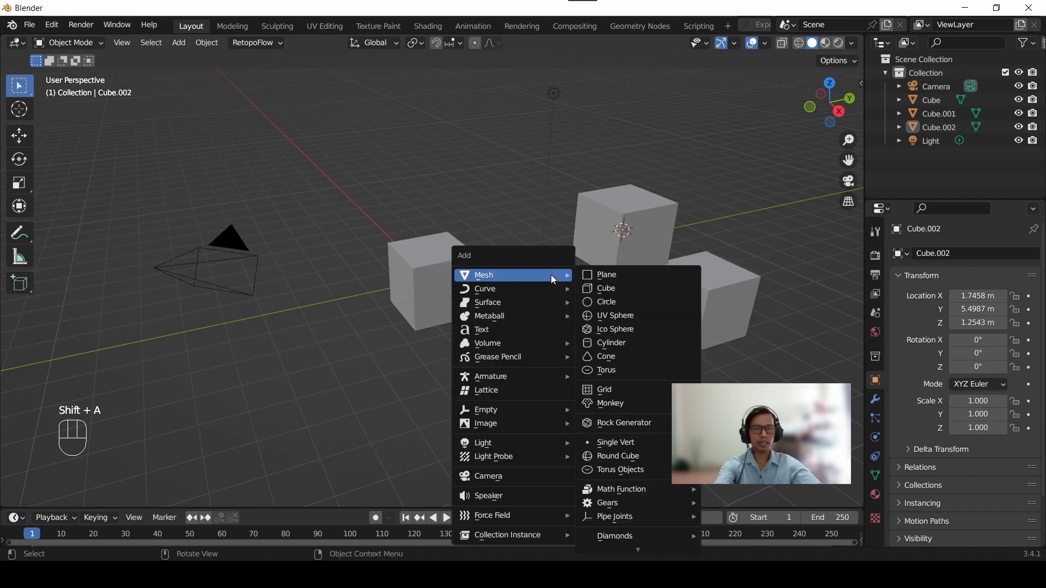
click(613, 316)
key(s)
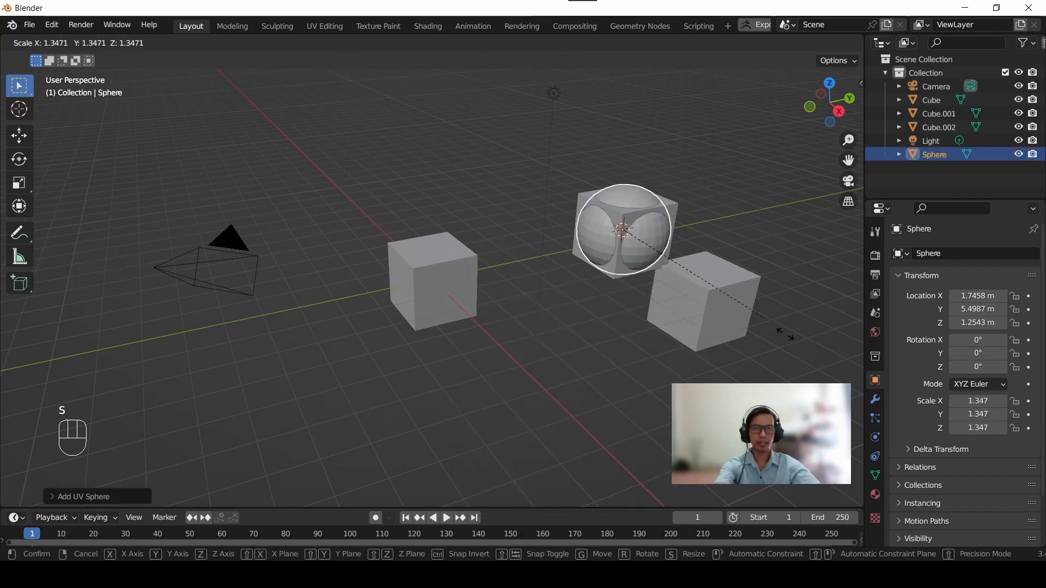
right_click(752, 275)
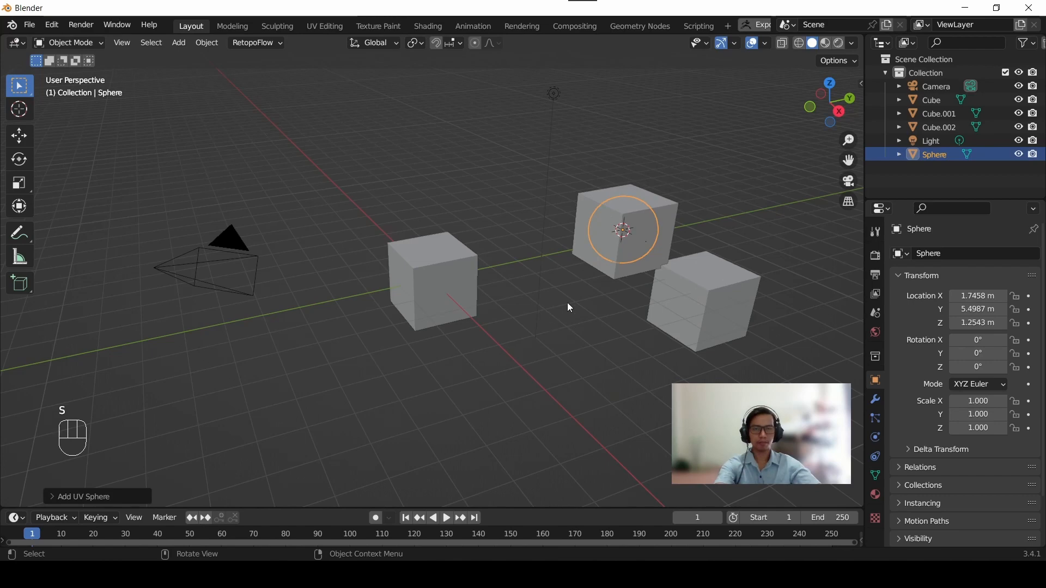
scroll(583, 290, up, 2)
click(535, 338)
scroll(564, 332, down, 3)
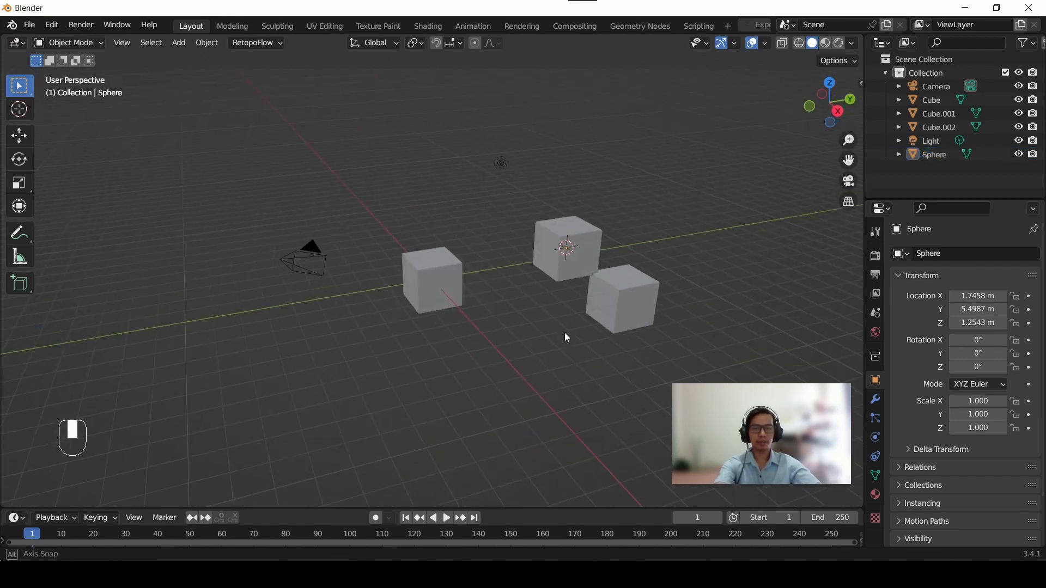
Reset the 3D cursor to the world origin, and snap it to Cube.001 using Cursor to Selected
key(shift+s)
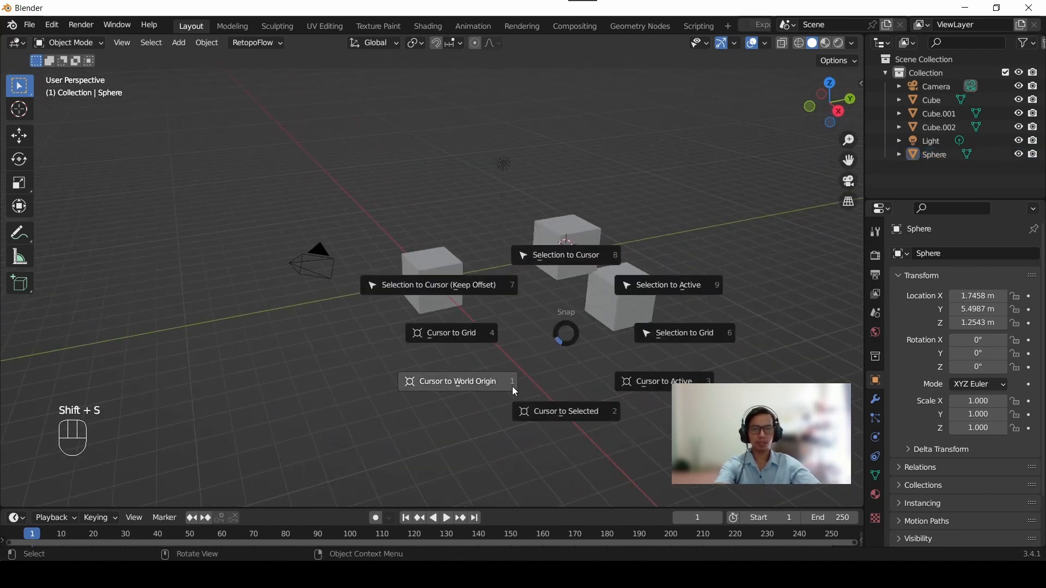
click(514, 388)
click(619, 325)
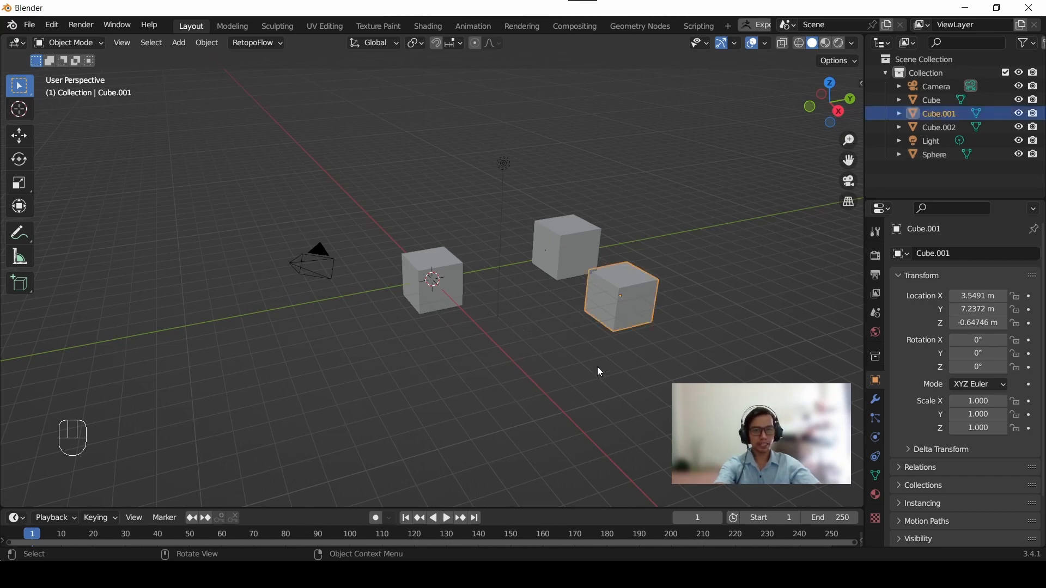
key(shift+s)
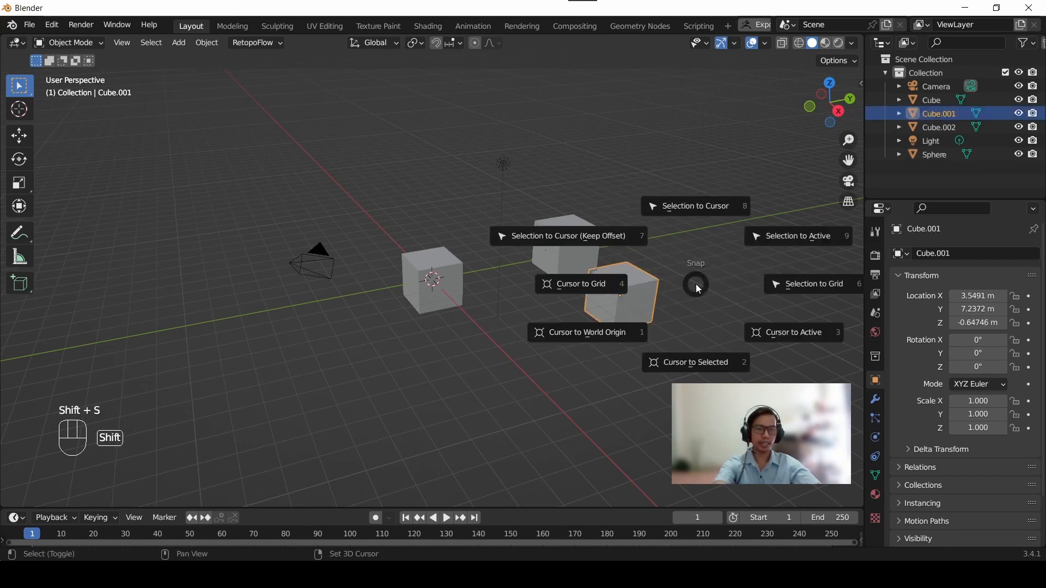
click(698, 369)
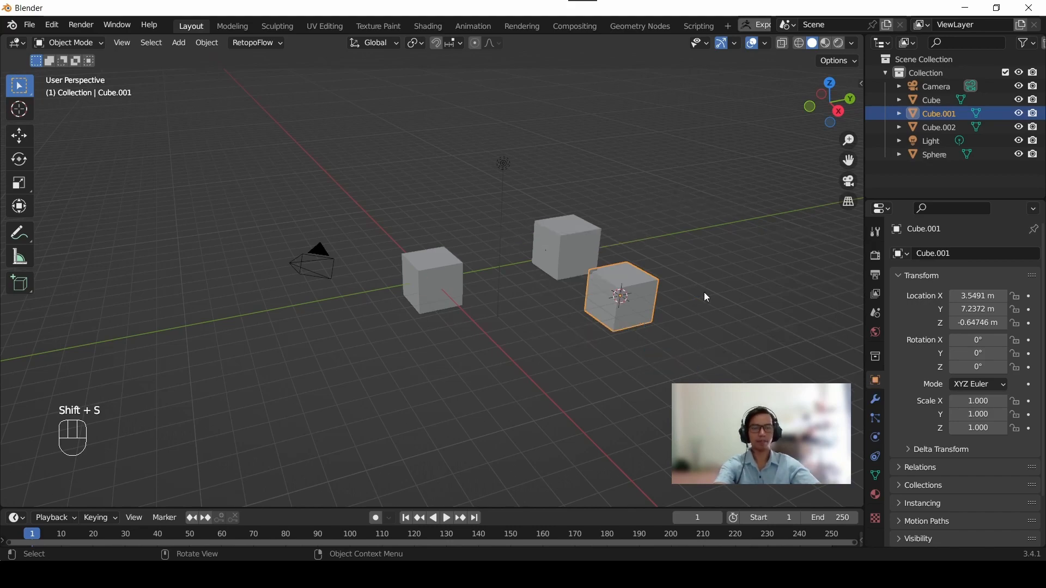
middle_drag(703, 296, 691, 299)
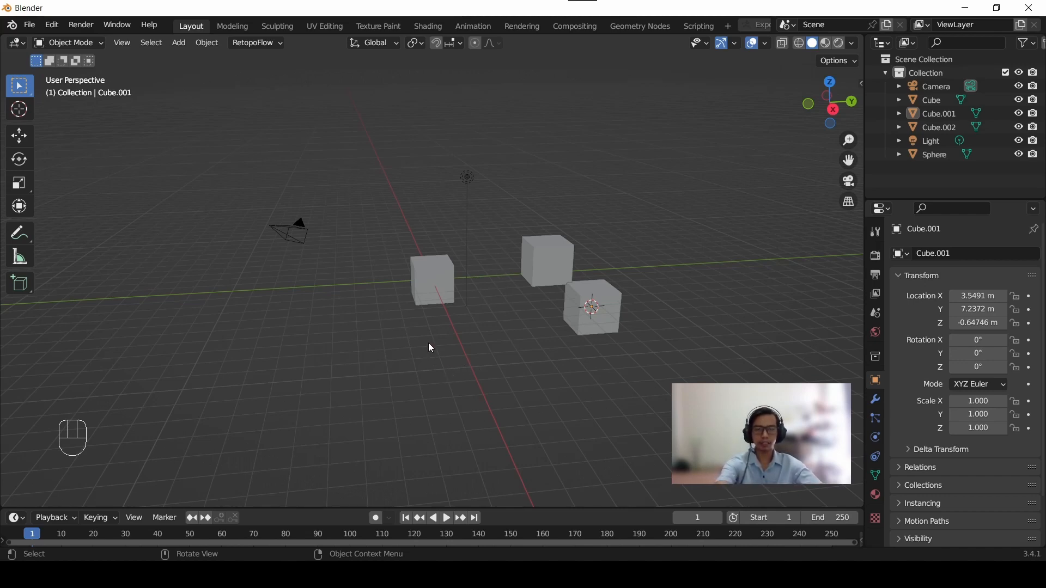
Select all objects in the scene and delete them
key(a)
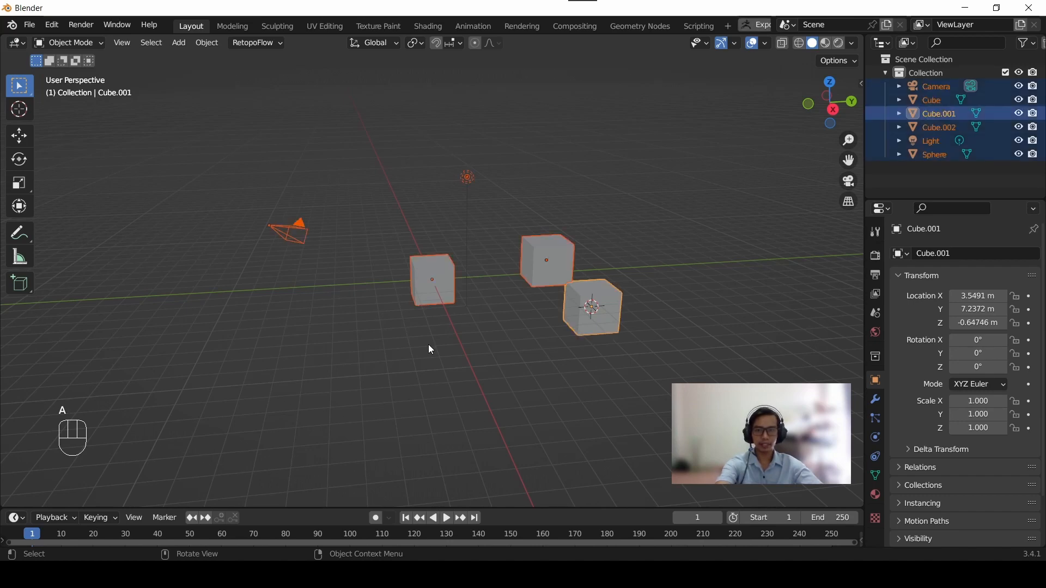
key(x)
click(429, 346)
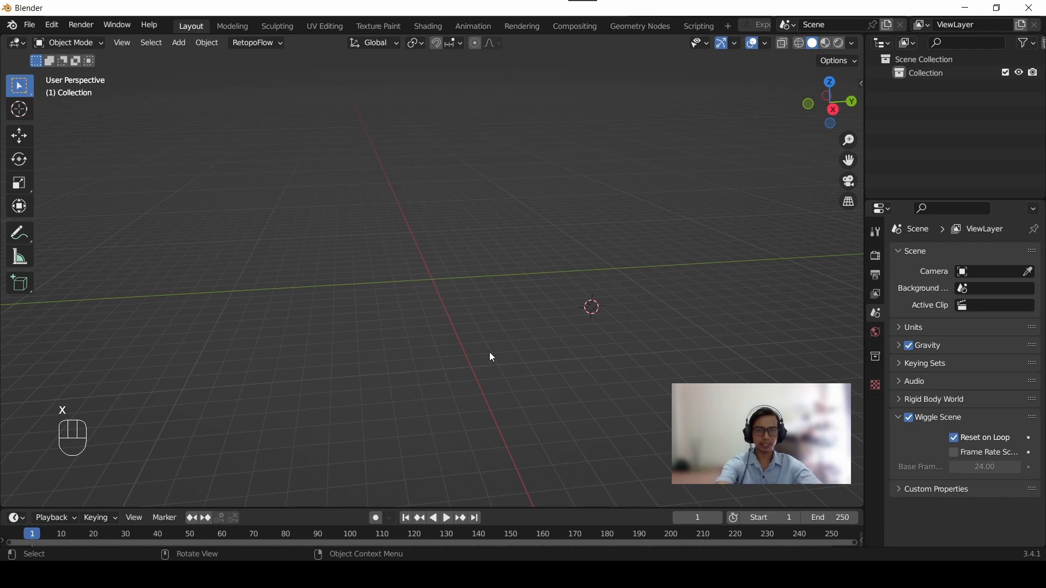
Snap the 3D cursor back to the centre of the empty scene with Cursor to World Origin
key(shift)
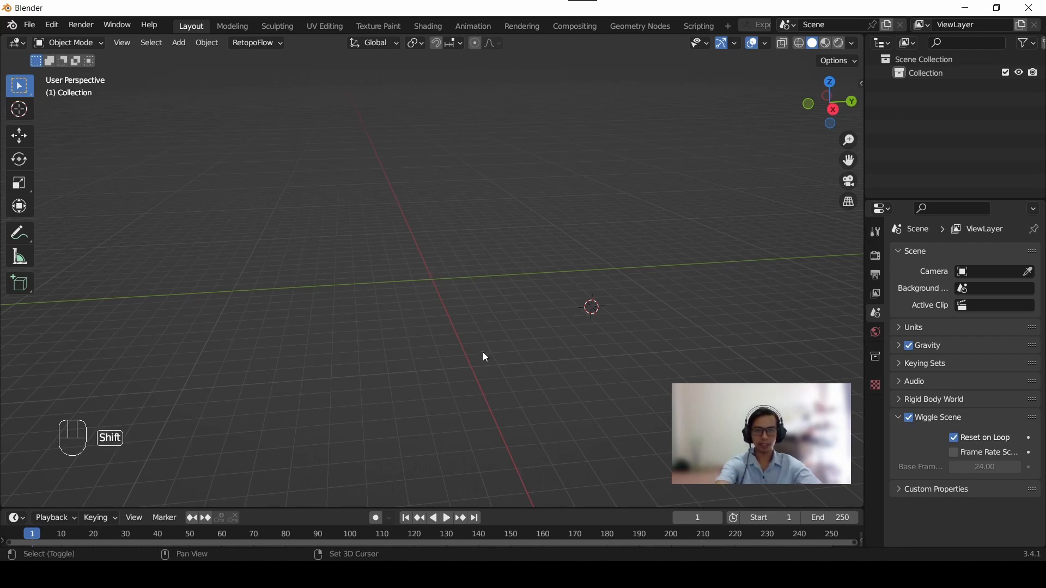
key(shift+s)
key(shift+s)
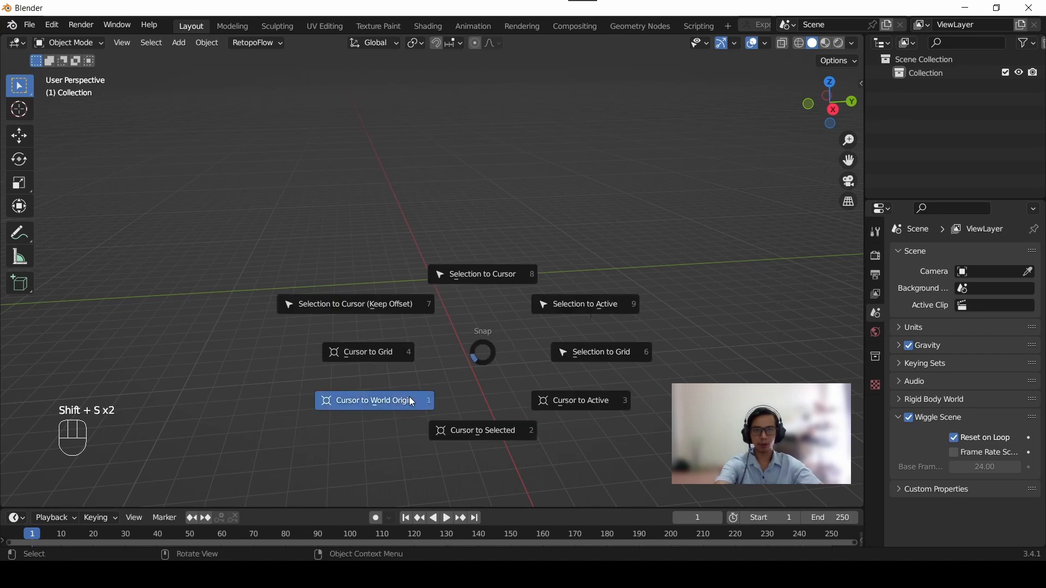
click(411, 402)
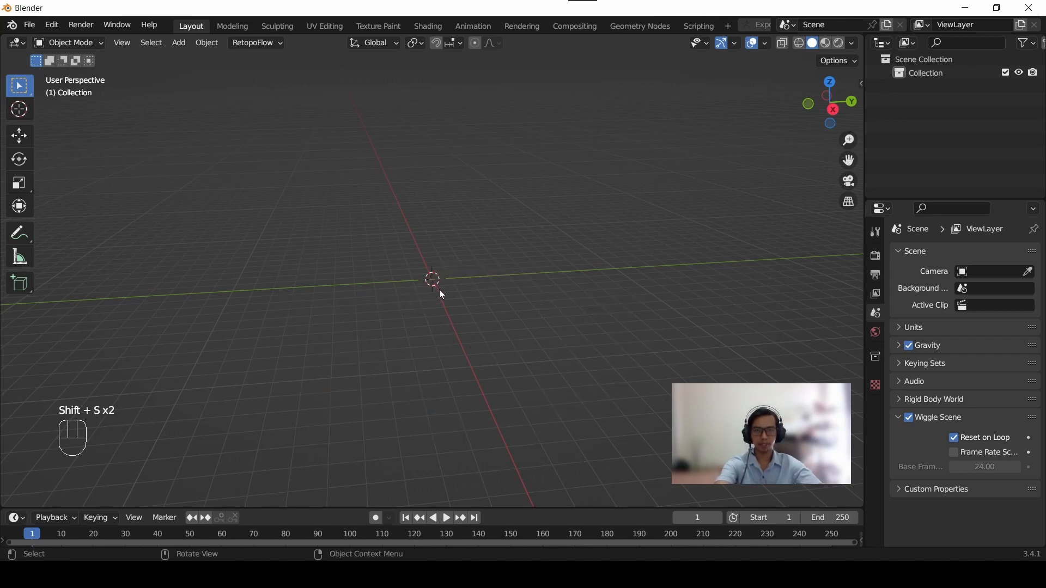
Add a Monkey mesh at the 3D cursor on the world origin
key(shift+a)
mouse_move(396, 390)
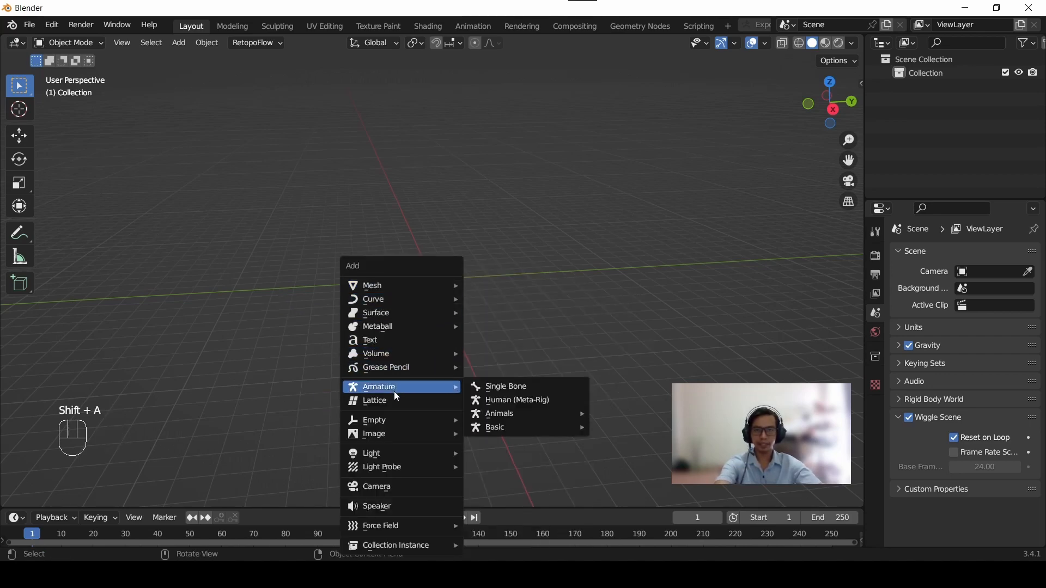
mouse_move(408, 286)
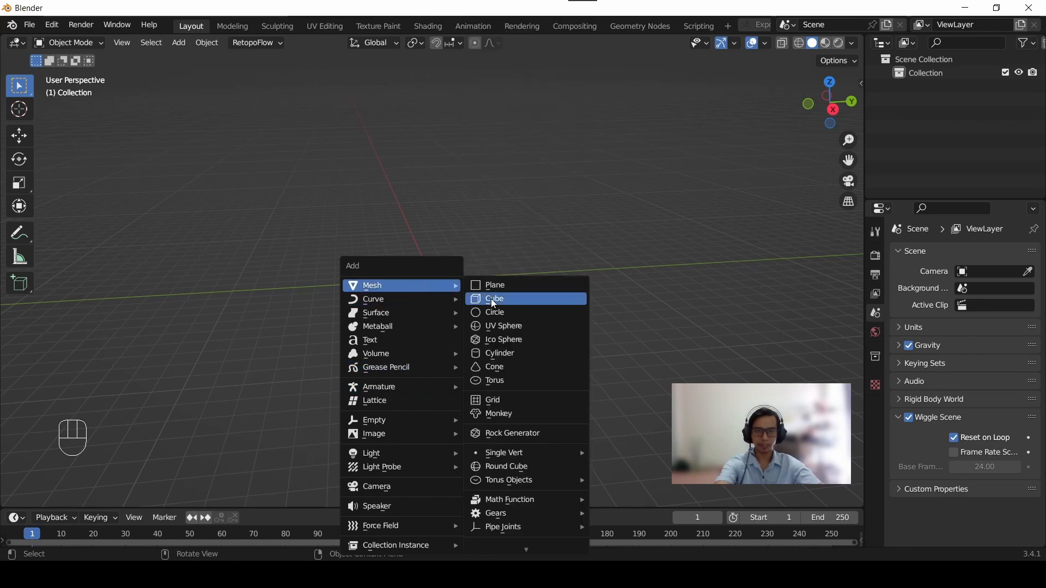
click(518, 413)
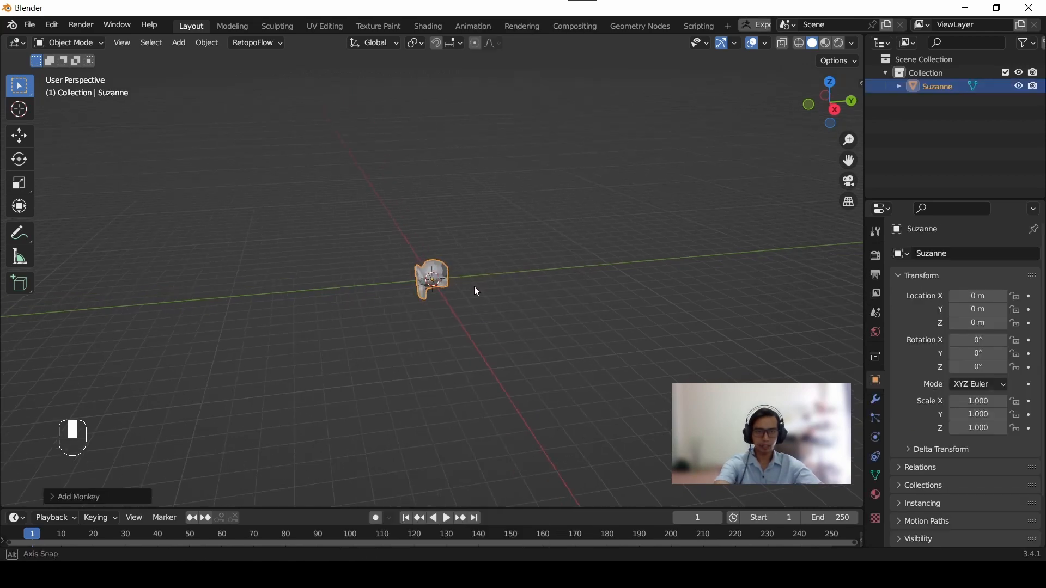
alt+middle_drag(475, 290, 467, 312)
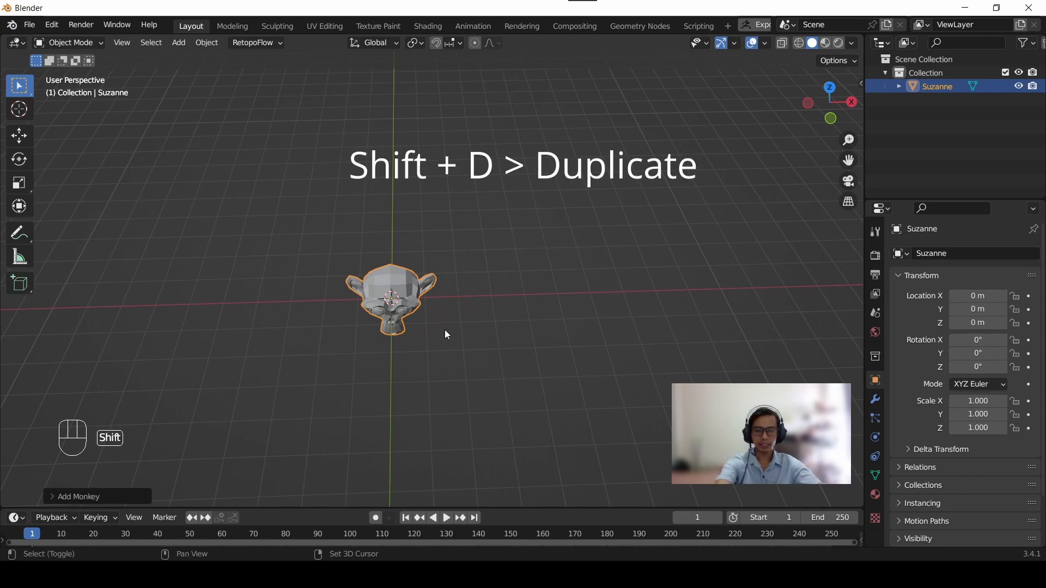
Duplicate the monkey three times, placing copies at about X 4.1 m, X -5.6 m, and X 1.8, Y -1.8, Z -1.7 m
key(shift+d)
click(582, 328)
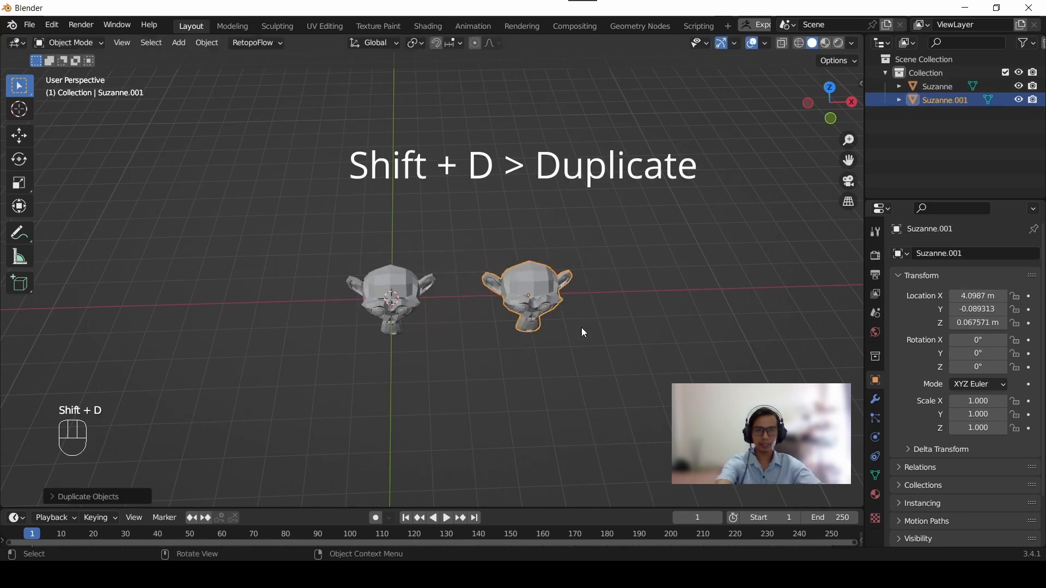
key(shift+d)
click(79, 330)
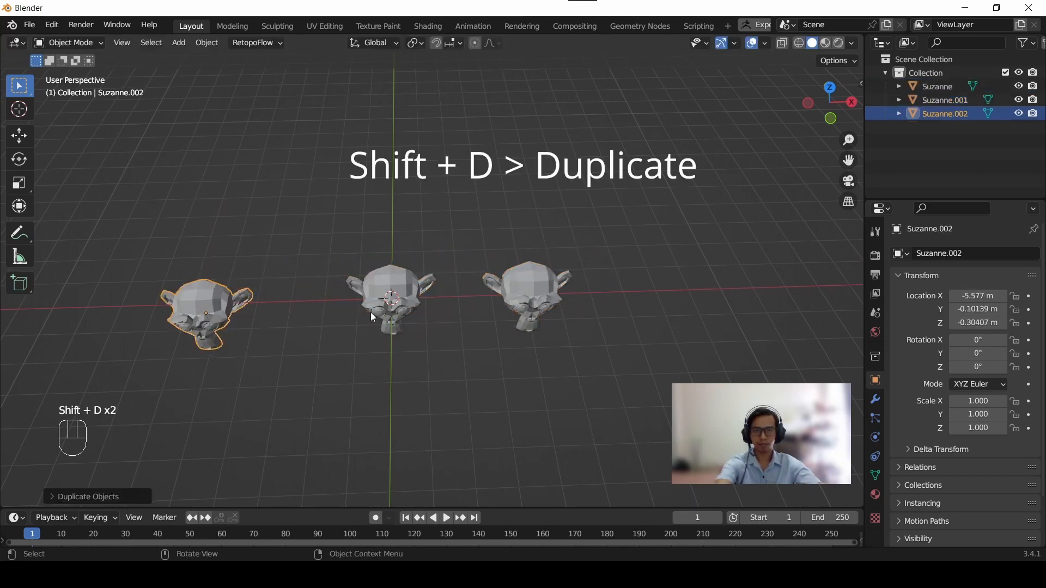
key(shift+d)
click(462, 392)
middle_drag(459, 387, 338, 272)
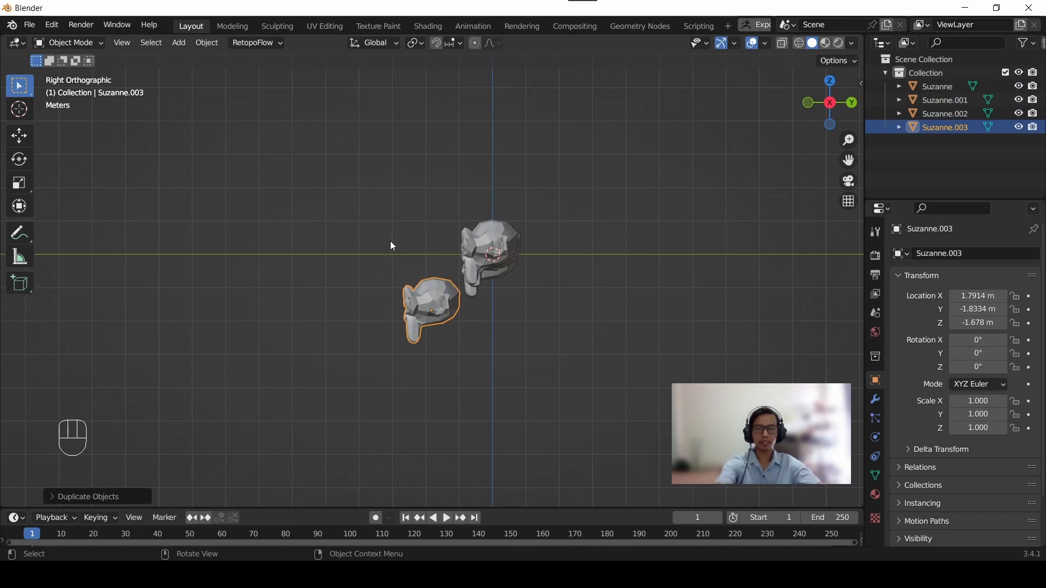
middle_drag(395, 233, 422, 258)
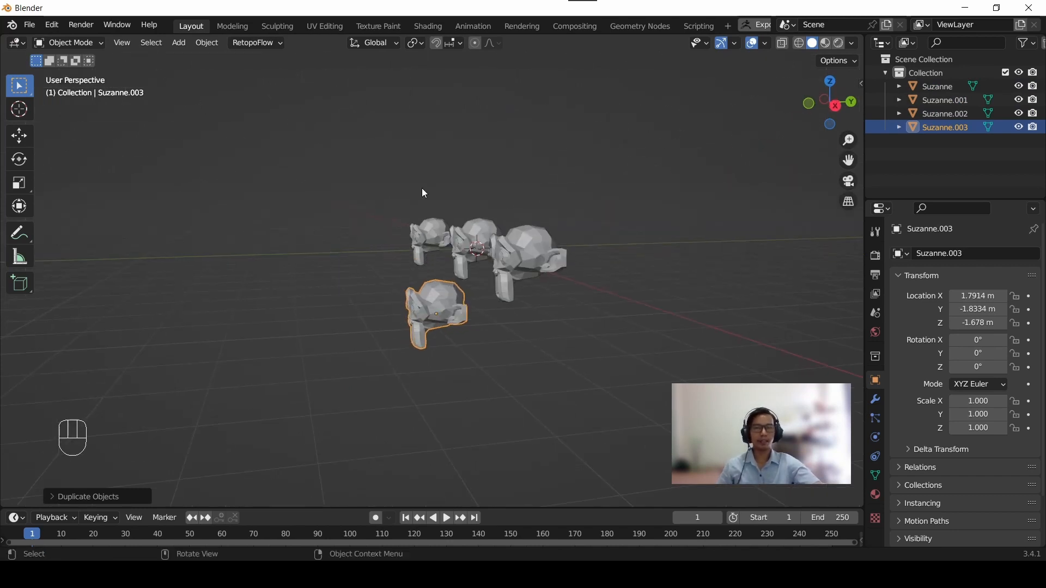
middle_drag(411, 168, 434, 174)
click(380, 43)
click(380, 42)
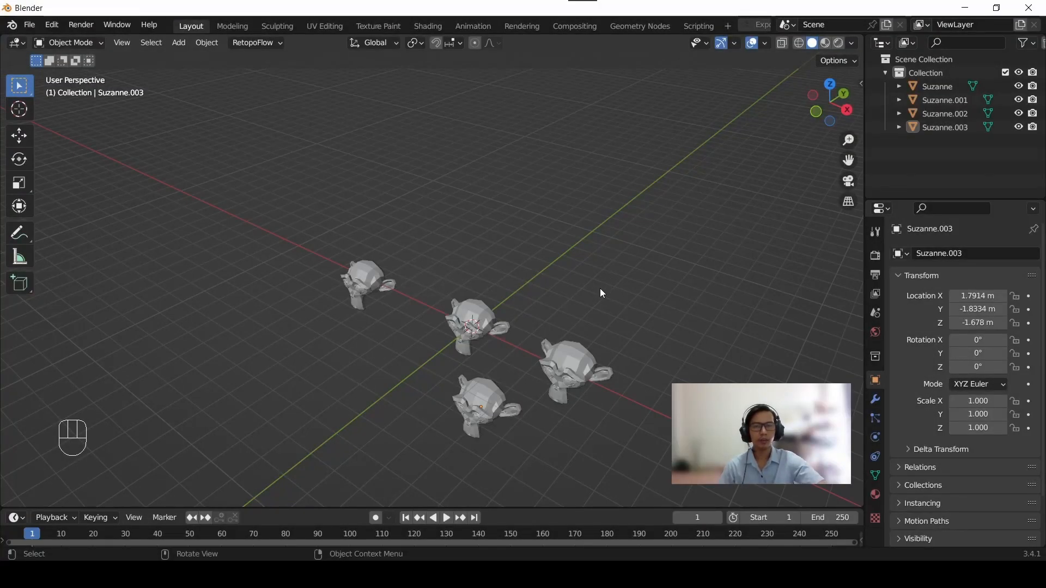
Rotate Suzanne.002 freely to about X -58°, Y 25°, Z -57°, and Suzanne to about X 28°, Y -56°, Z 28°
click(349, 286)
key(r)
click(461, 333)
click(469, 321)
key(r)
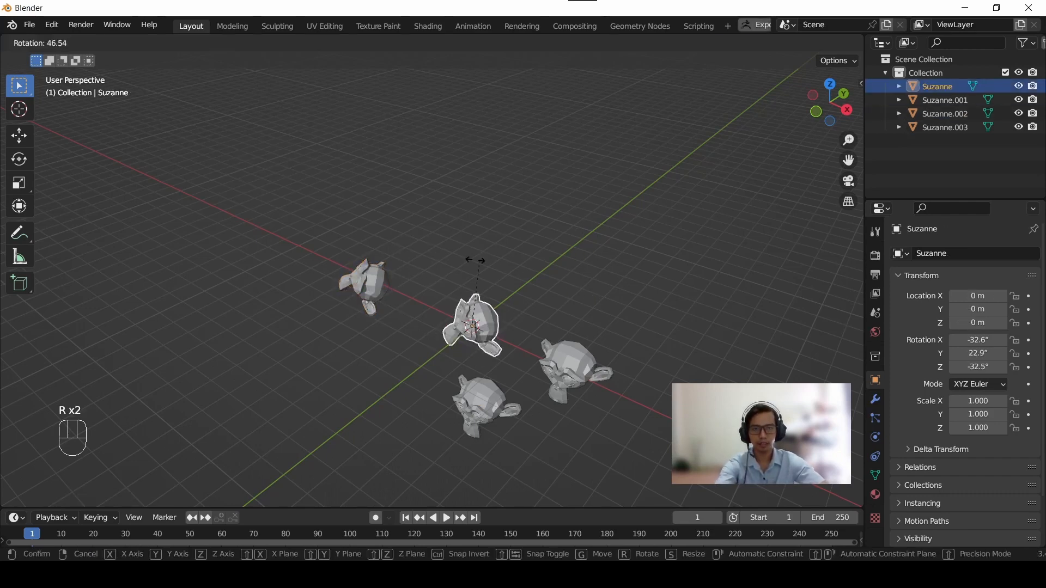
click(401, 358)
Rotate Suzanne.001 to about X -19°, Y 59°, Z -11°, and Suzanne.003 to about X -62°, Y 12°, Z -20°
click(584, 386)
middle_drag(587, 390, 655, 313)
key(r)
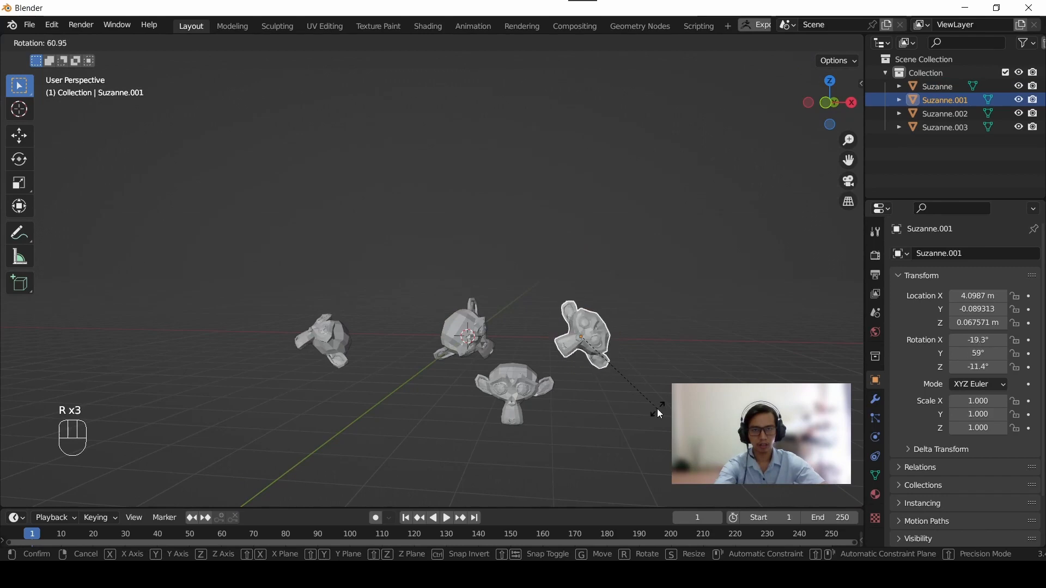
click(657, 409)
click(545, 393)
middle_drag(545, 394, 459, 404)
key(r)
click(509, 358)
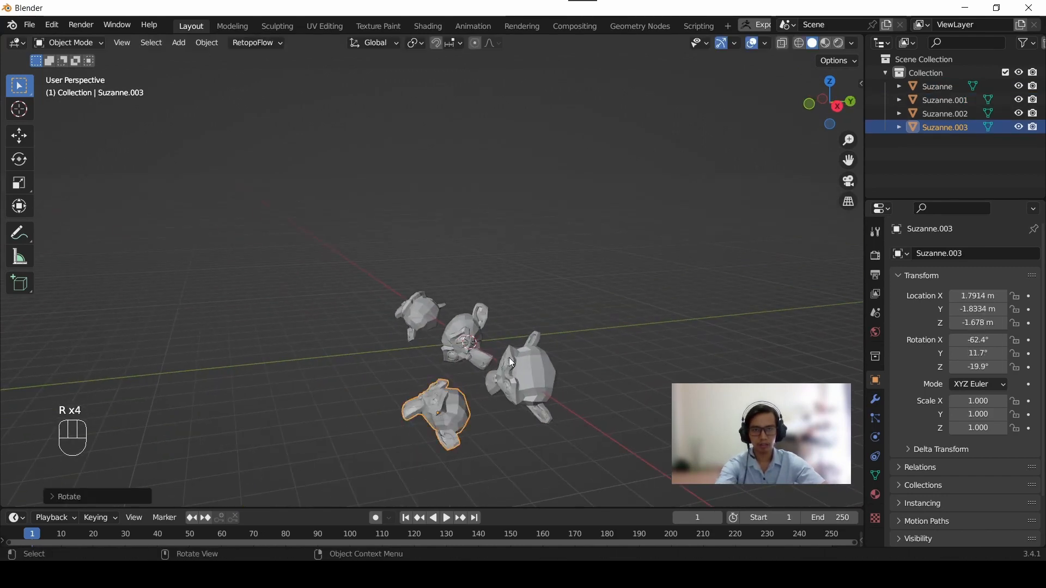
middle_drag(512, 363, 416, 308)
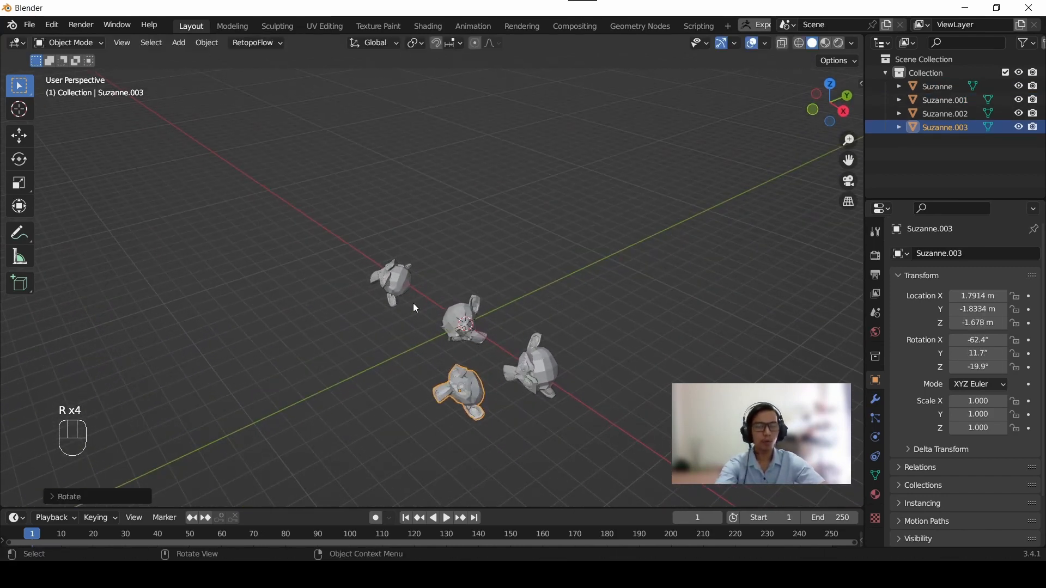
Select Suzanne.002 and preview moving it along the global X axis without applying the move
click(388, 284)
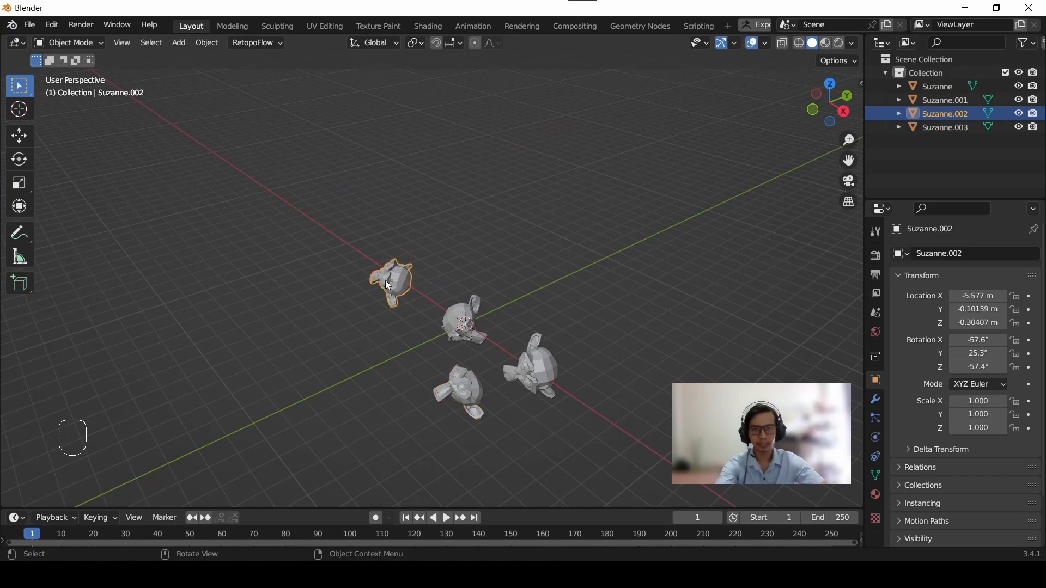
mouse_move(431, 298)
middle_down()
mouse_move(406, 303)
mouse_move(512, 264)
mouse_move(416, 297)
middle_up()
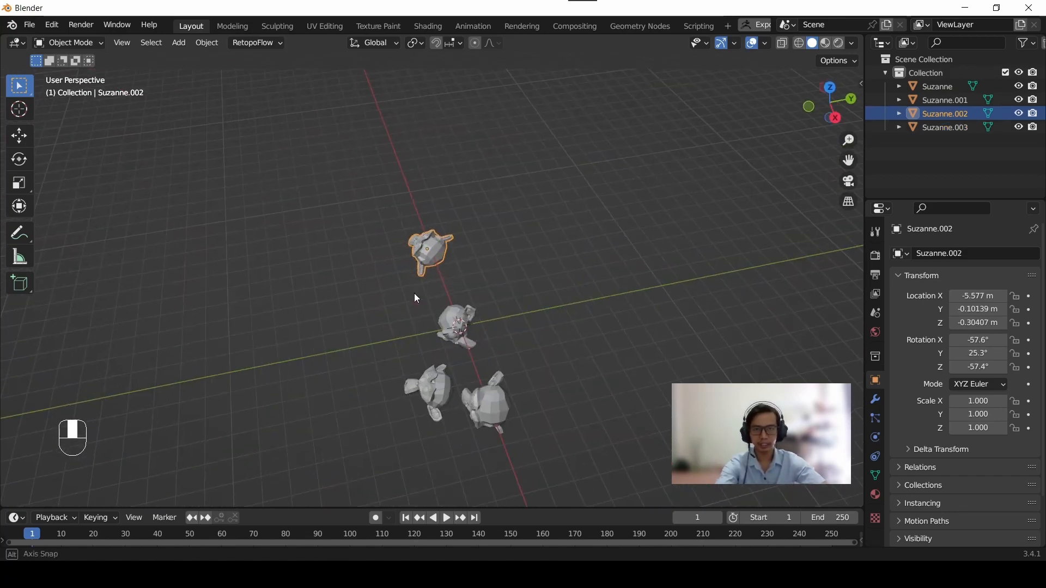
key(g)
key(y)
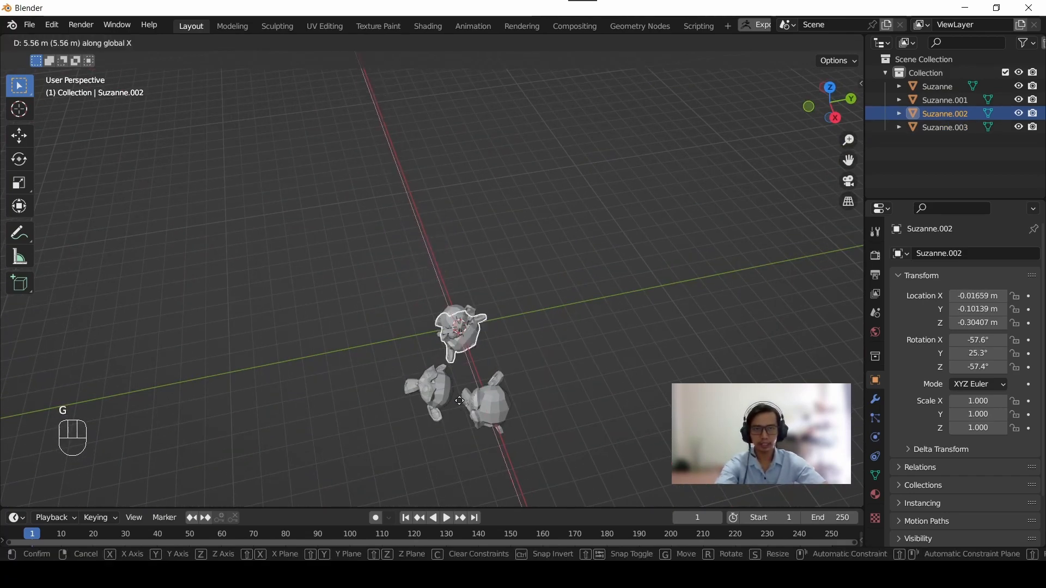
click(486, 328)
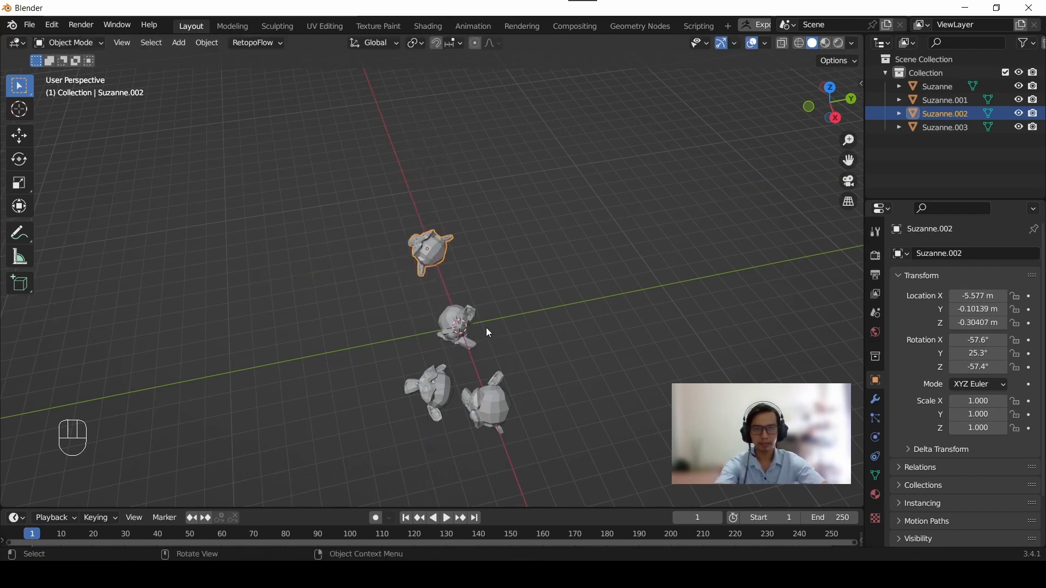
Preview moving Suzanne along the global Y and Z axes without applying the move, and clear the selection
middle_drag(486, 328, 478, 304)
click(470, 302)
key(g)
key(z)
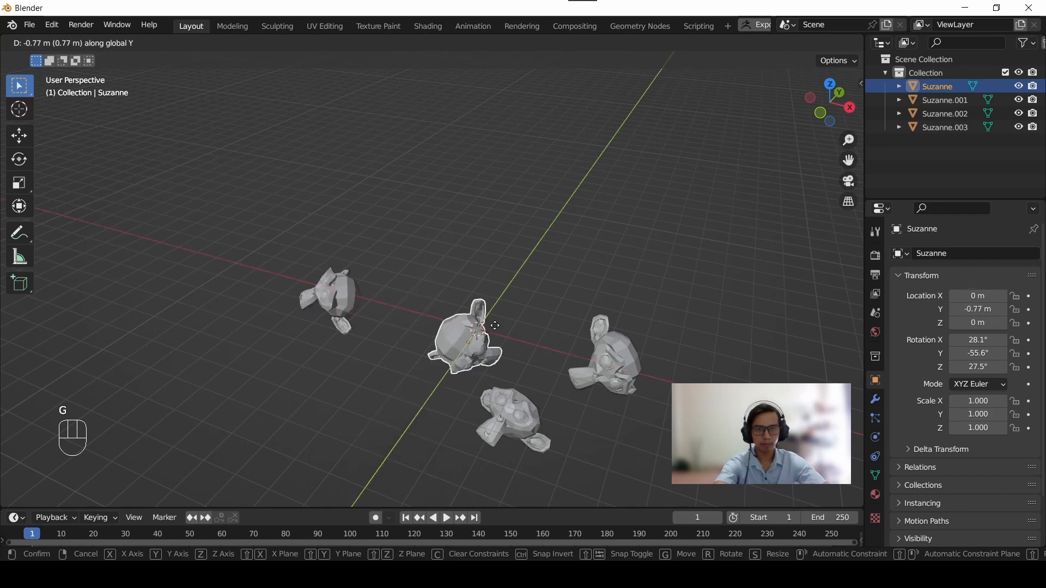
right_click(526, 292)
scroll(535, 309, down, 4)
middle_drag(535, 309, 435, 266)
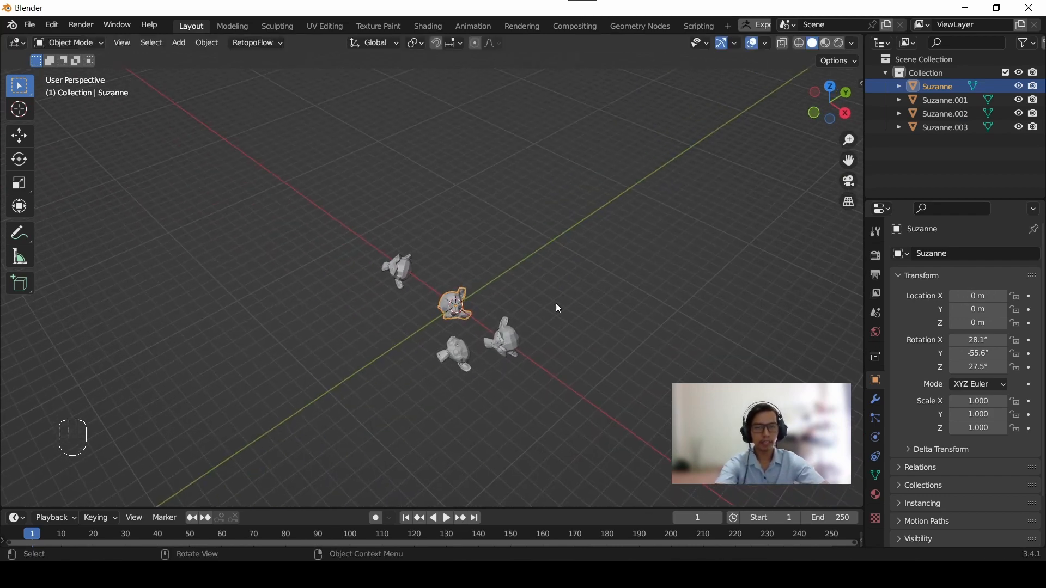
middle_drag(513, 284, 561, 267)
click(560, 267)
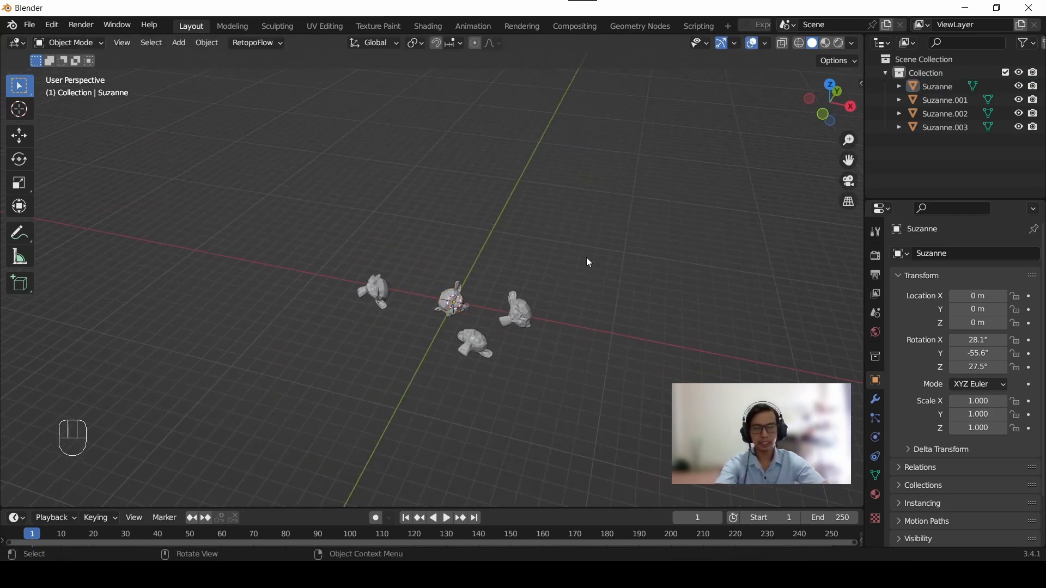
Change the transform orientation to Local
click(378, 44)
click(371, 102)
middle_drag(551, 260, 482, 264)
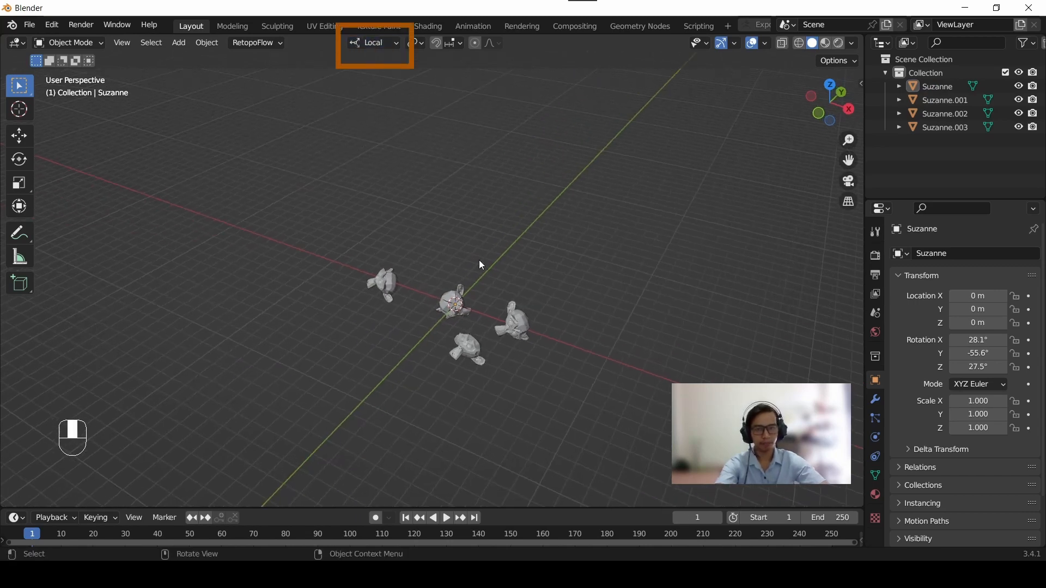
Select Suzanne at the world origin and try moving it along its local X axis, cancelling the move
click(447, 296)
middle_drag(462, 300, 443, 298)
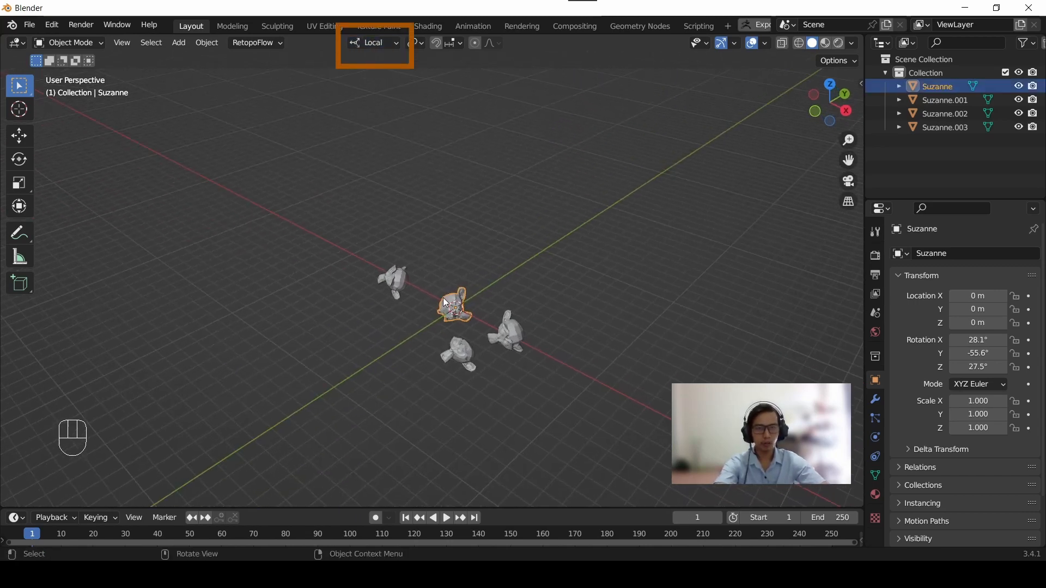
key(g)
key(x)
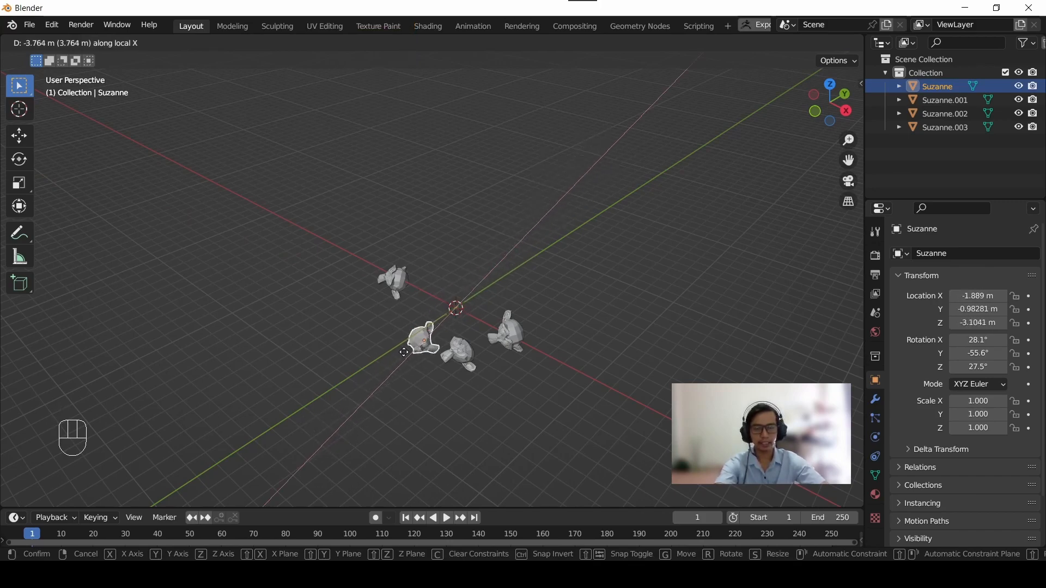
right_click(408, 376)
Activate the Move tool for Suzanne, and display its location and rotation values beside the front view
middle_drag(408, 376, 533, 164)
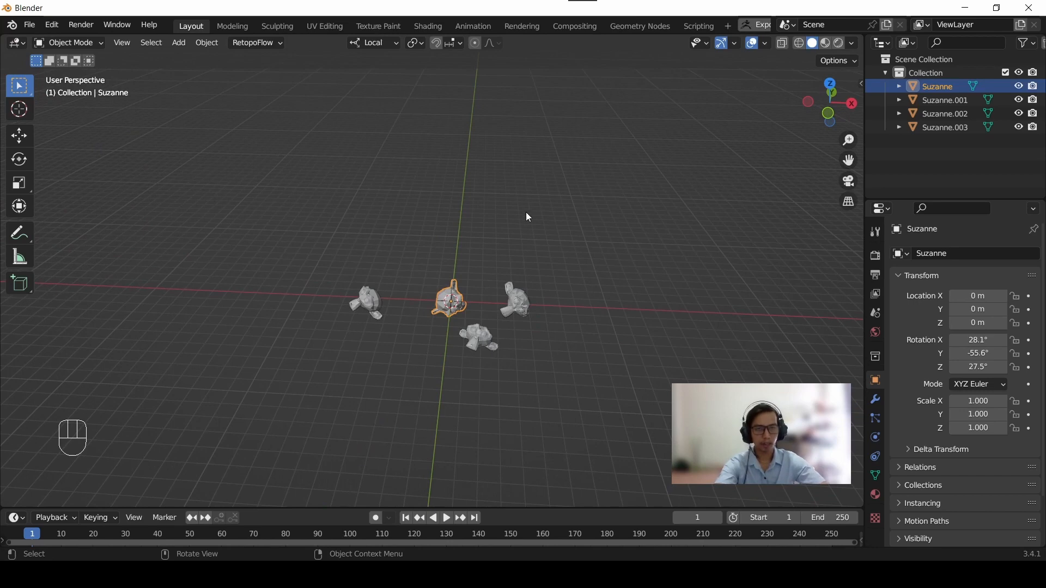
middle_drag(525, 215, 519, 231)
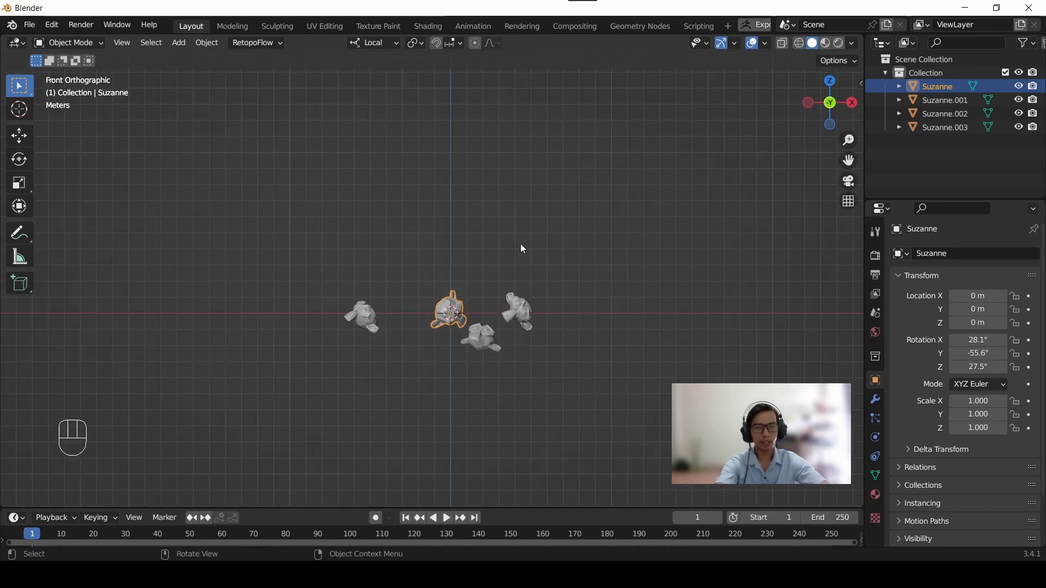
middle_drag(522, 243, 425, 261)
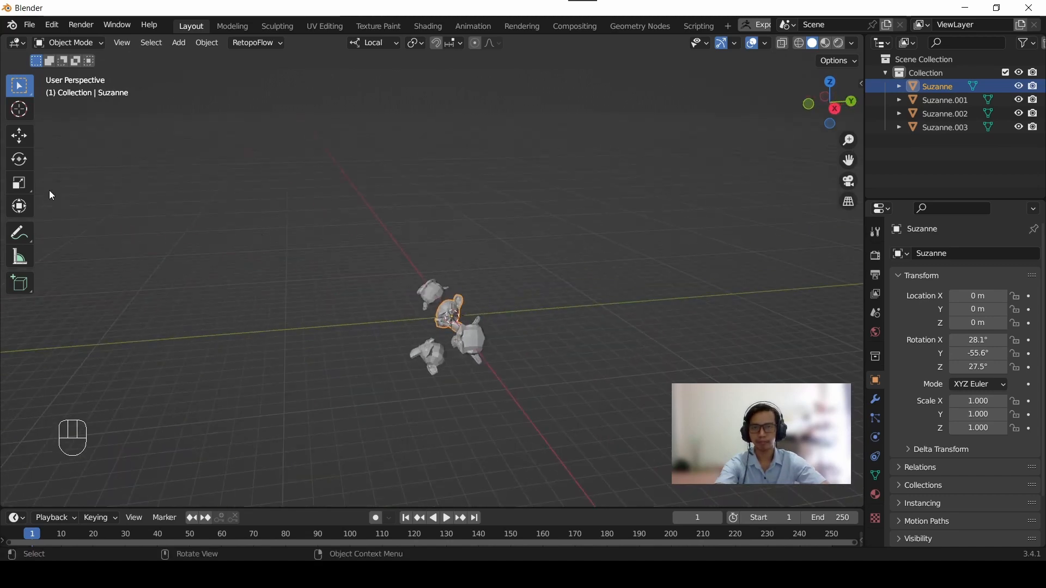
click(24, 147)
middle_drag(327, 296, 8, 146)
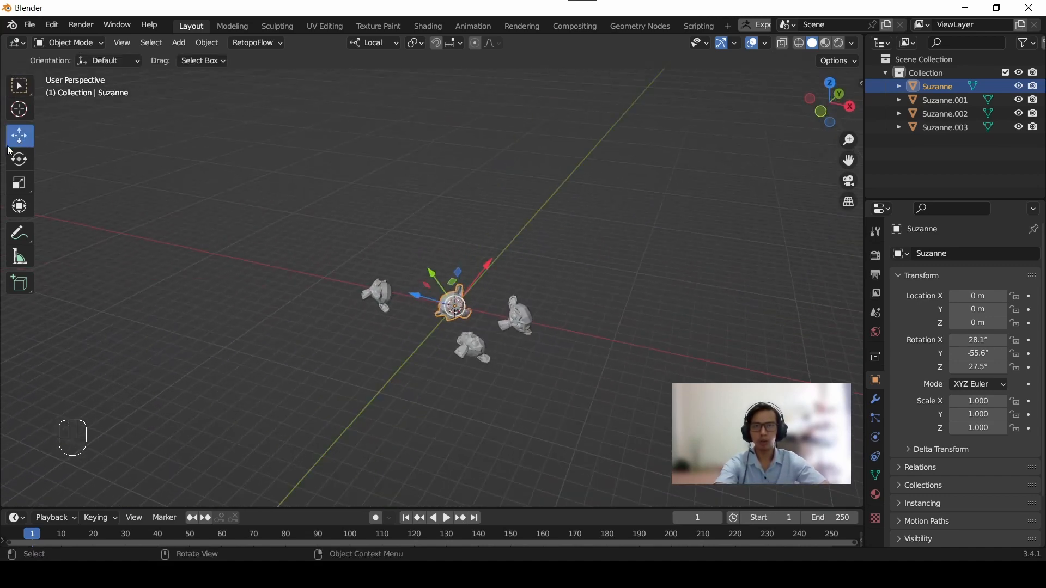
middle_drag(527, 356, 511, 233)
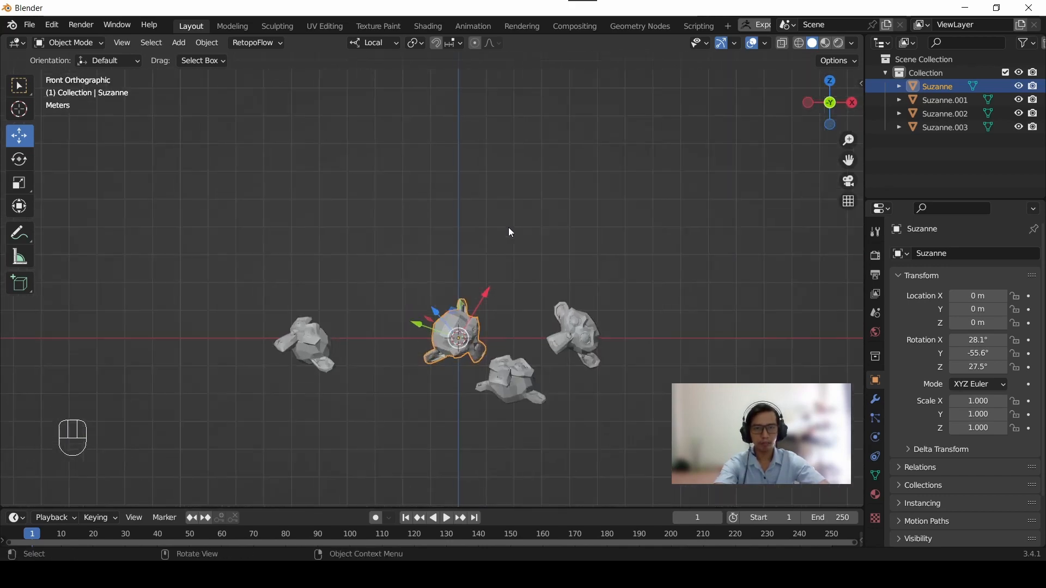
key(n)
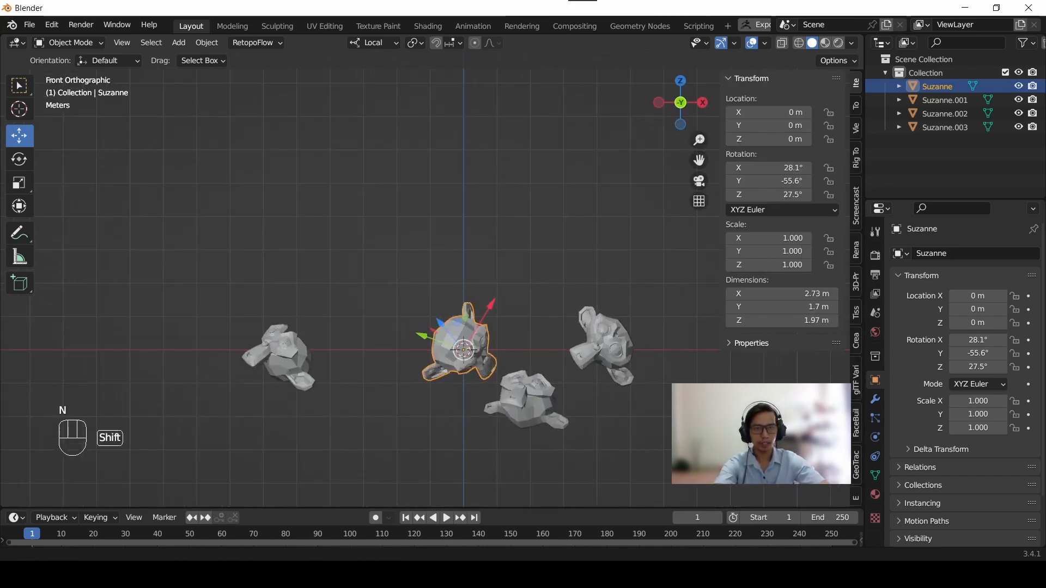
shift+middle_drag(633, 319, 554, 275)
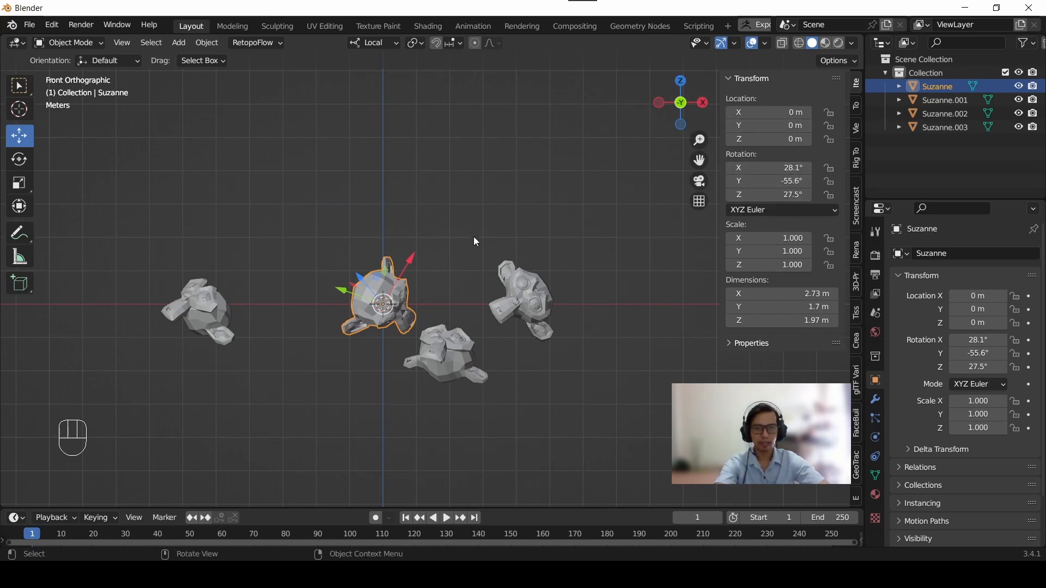
Try moving Suzanne along its local X axis in a perspective view, cancelling the move
middle_drag(474, 238, 446, 260)
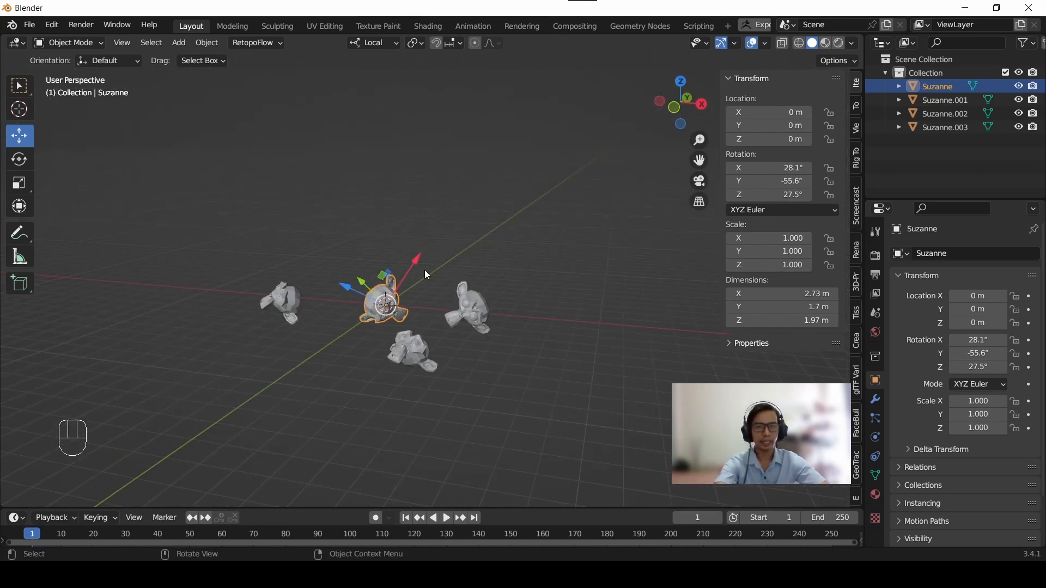
key(g)
key(x)
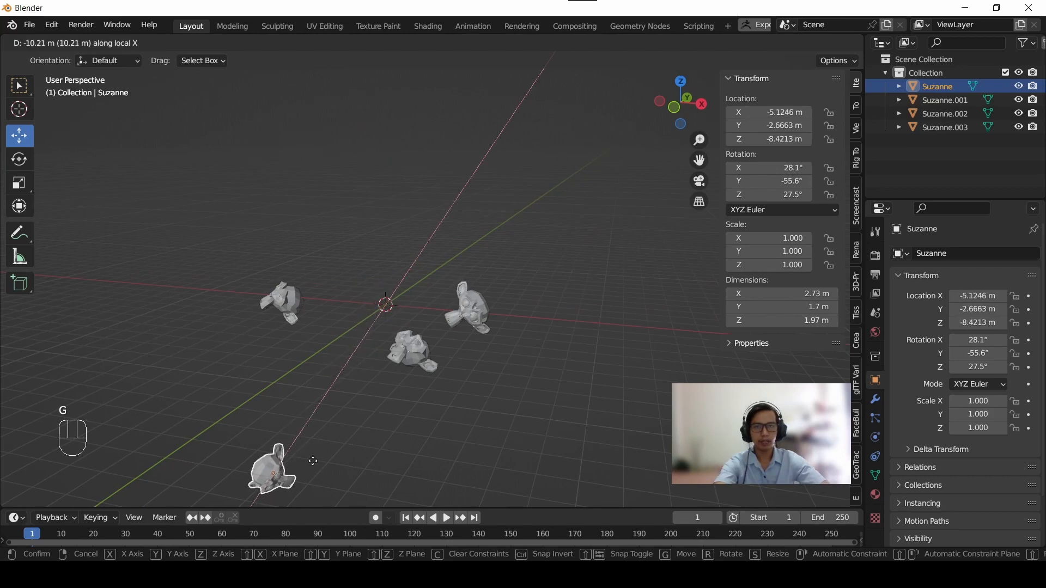
right_click(459, 225)
middle_drag(460, 225, 442, 255)
scroll(415, 242, up, 3)
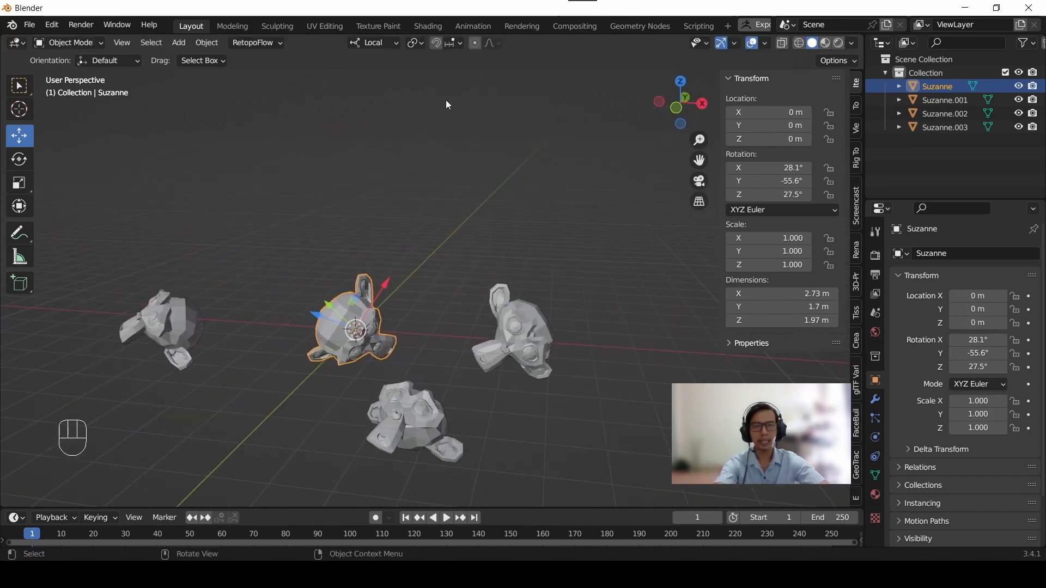
Select all four monkeys together and try moving them along their individual local X axes, cancelling the move
scroll(444, 160, down, 4)
middle_drag(445, 165, 411, 173)
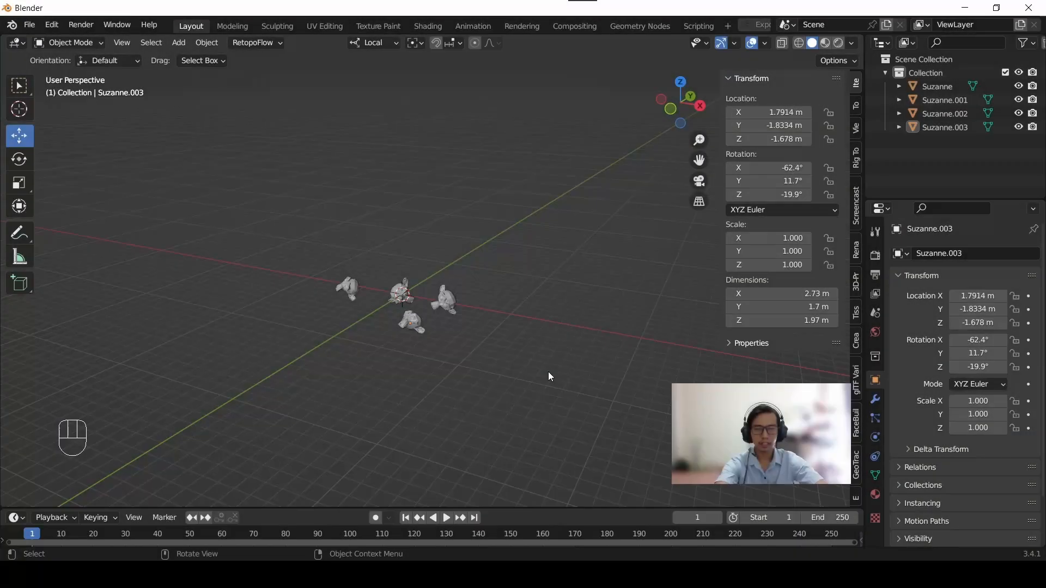
drag(572, 385, 188, 152)
key(g)
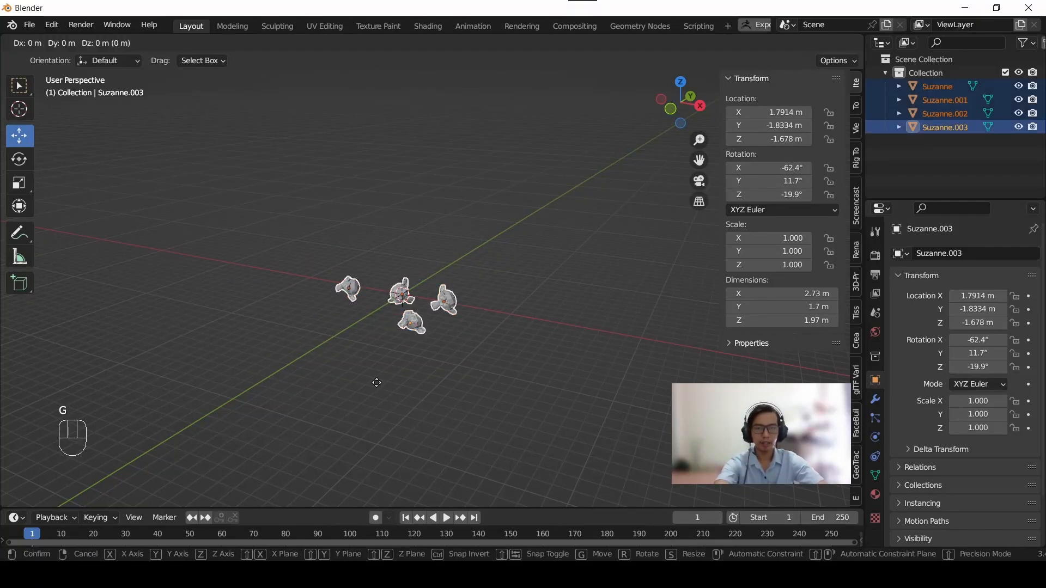
key(x)
key(x)
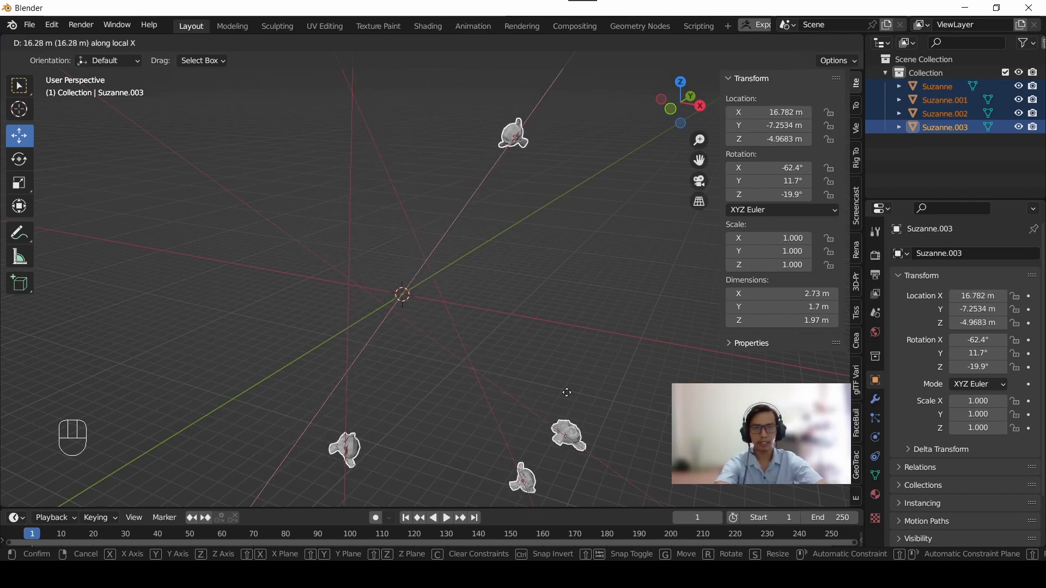
right_click(506, 315)
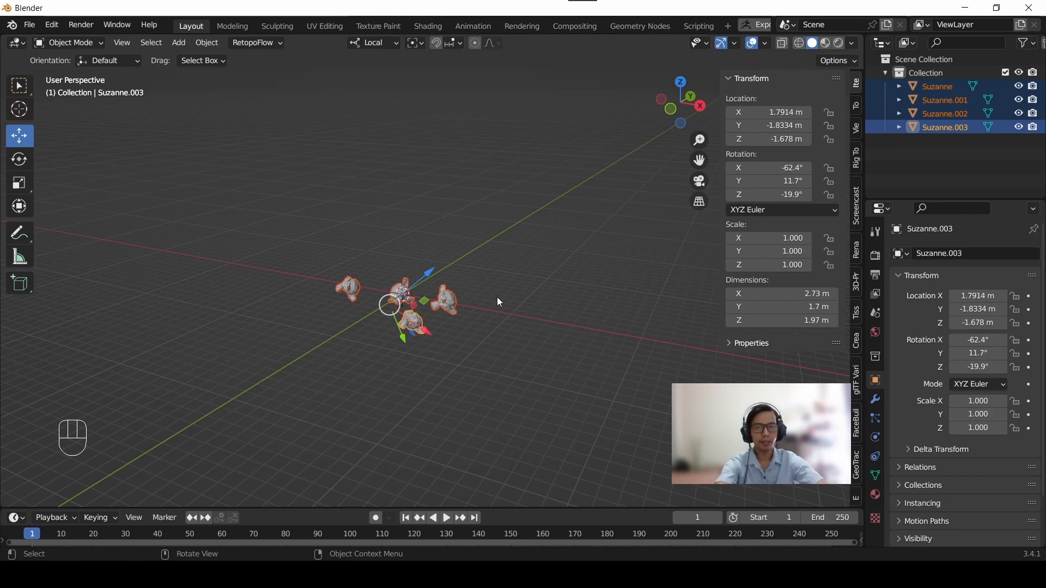
Apply all transforms to the four selected monkeys
middle_drag(497, 296, 534, 296)
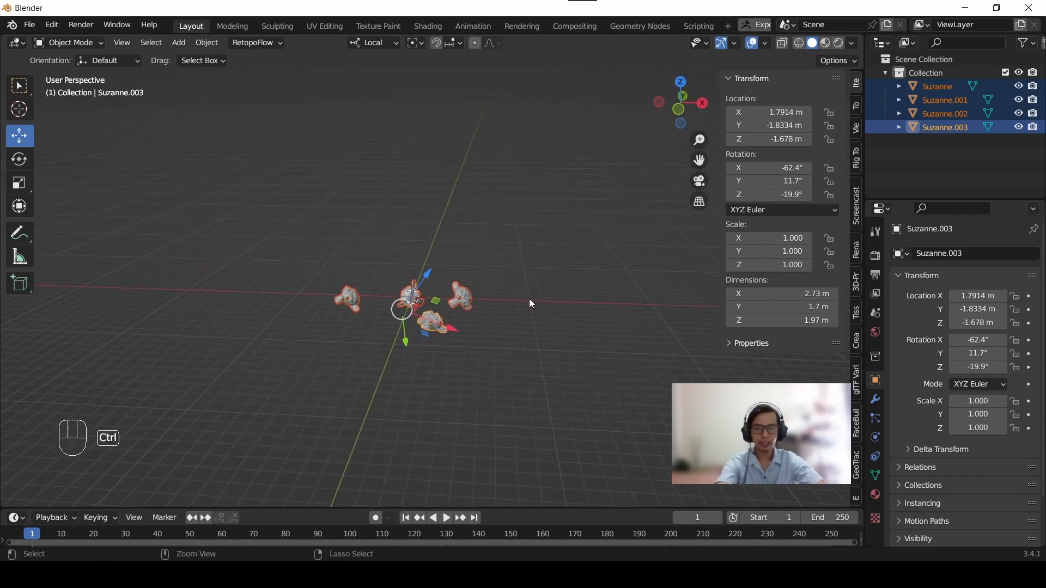
key(ctrl+a)
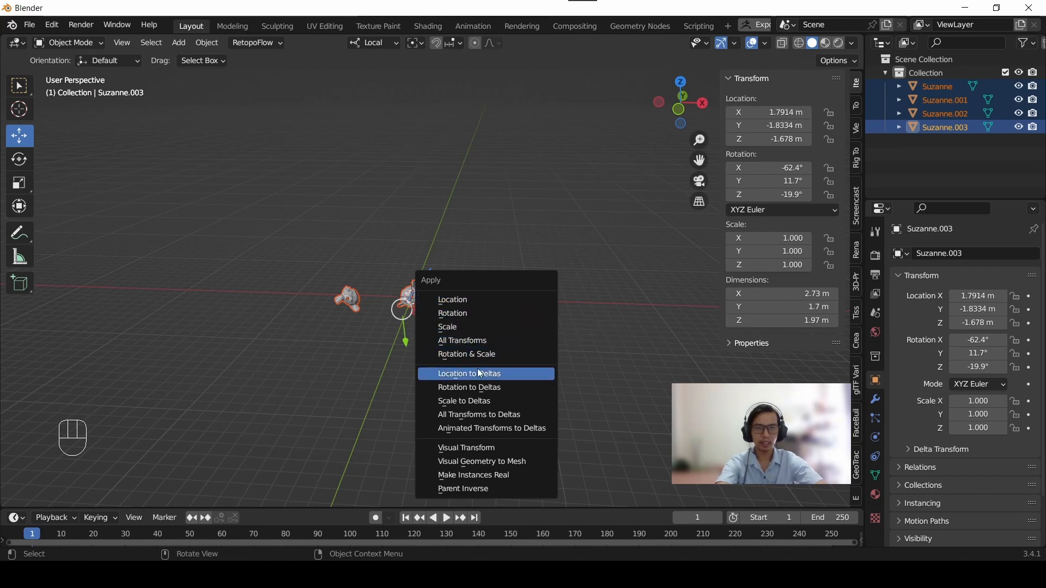
click(499, 341)
alt+middle_drag(483, 342, 410, 350)
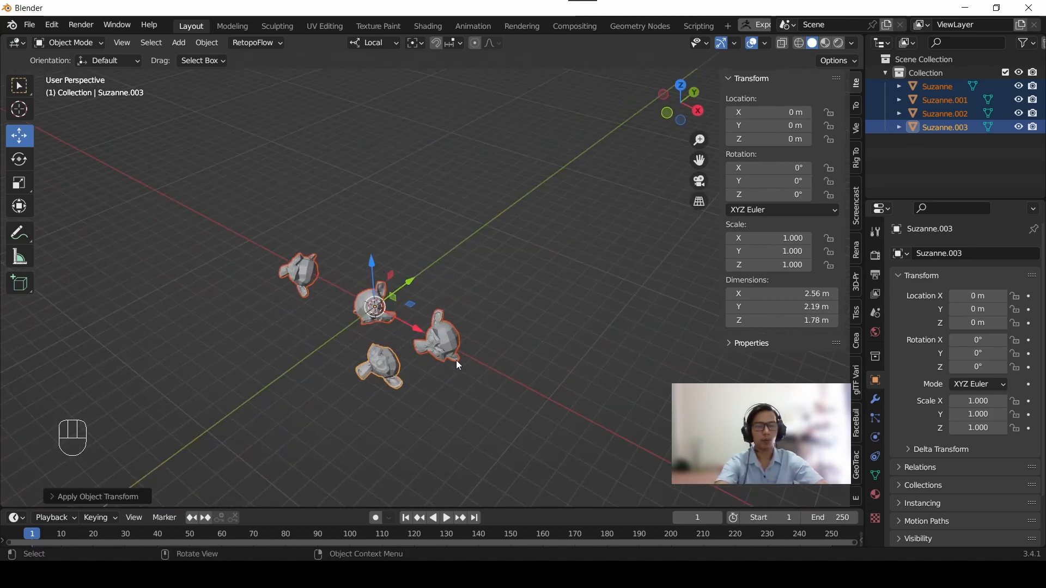
middle_drag(354, 312, 409, 126)
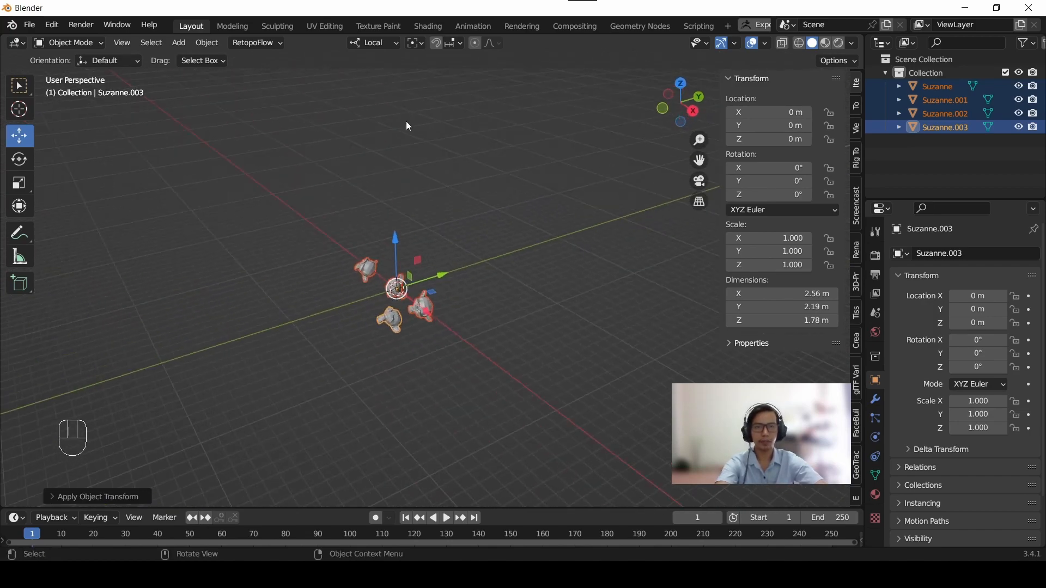
Change the transform orientation to Global and clear the selection
click(385, 48)
click(367, 85)
middle_drag(464, 202, 520, 243)
click(518, 251)
scroll(515, 256, up, 2)
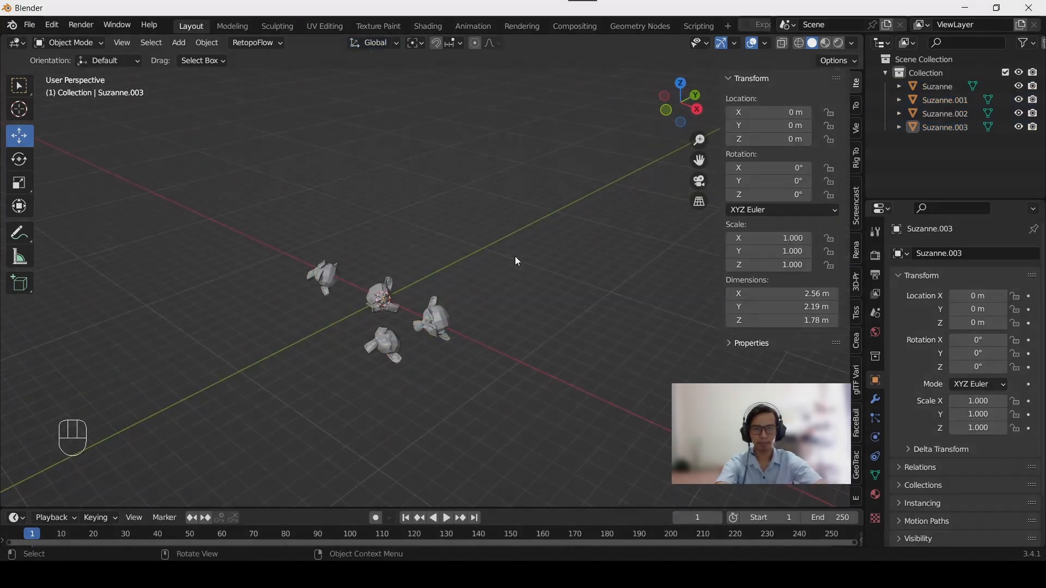